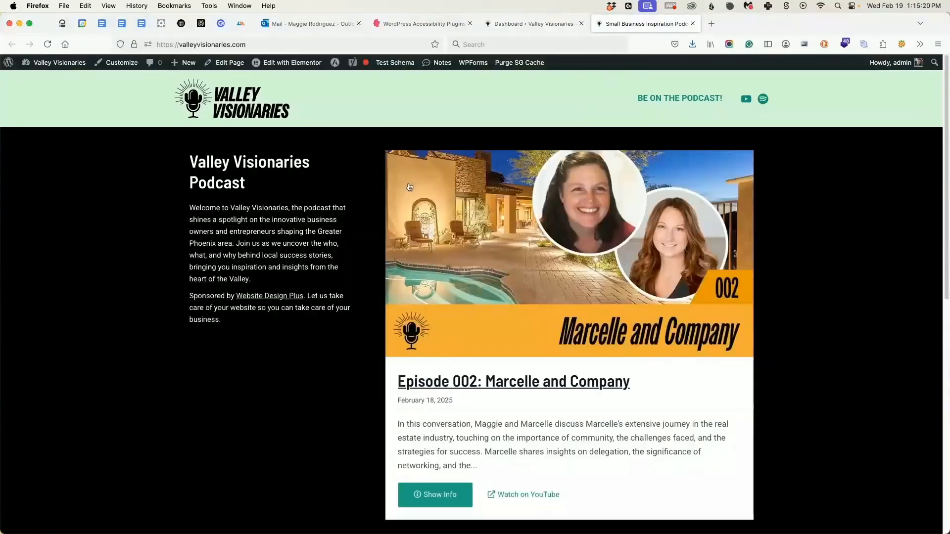
# Look through the podcast episode list on the Valley Visionaries homepage and open the Episode 002 page.
pyautogui.scroll(-5, 473, 191)
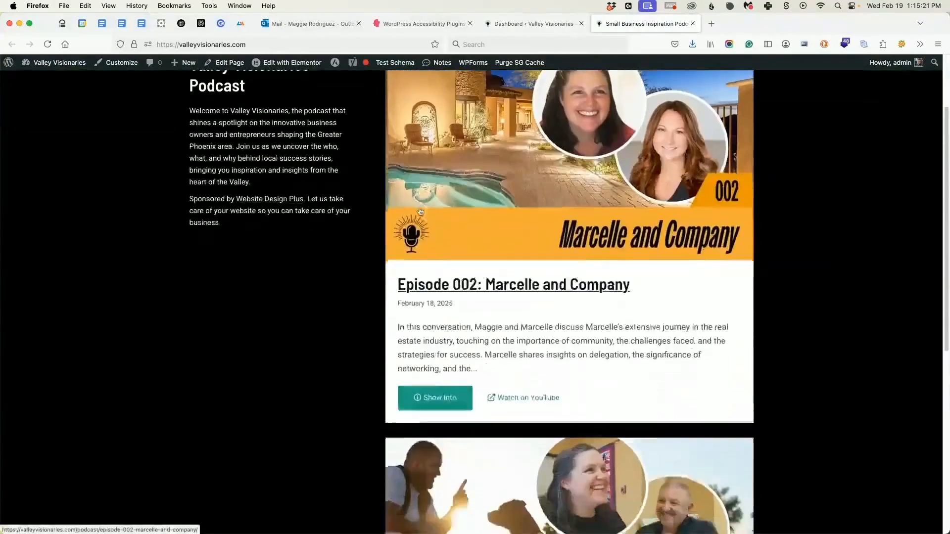
pyautogui.scroll(-3, 468, 204)
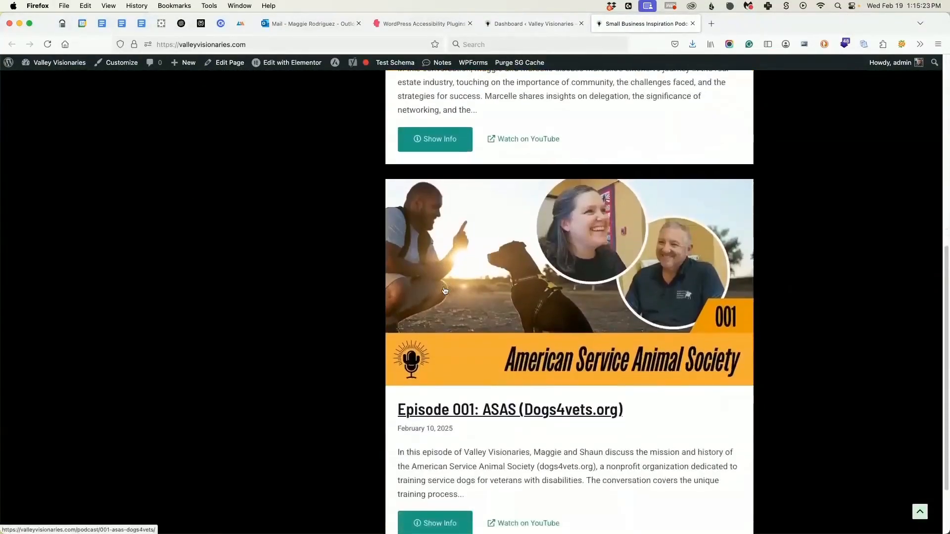
pyautogui.scroll(8, 420, 395)
pyautogui.click(439, 495)
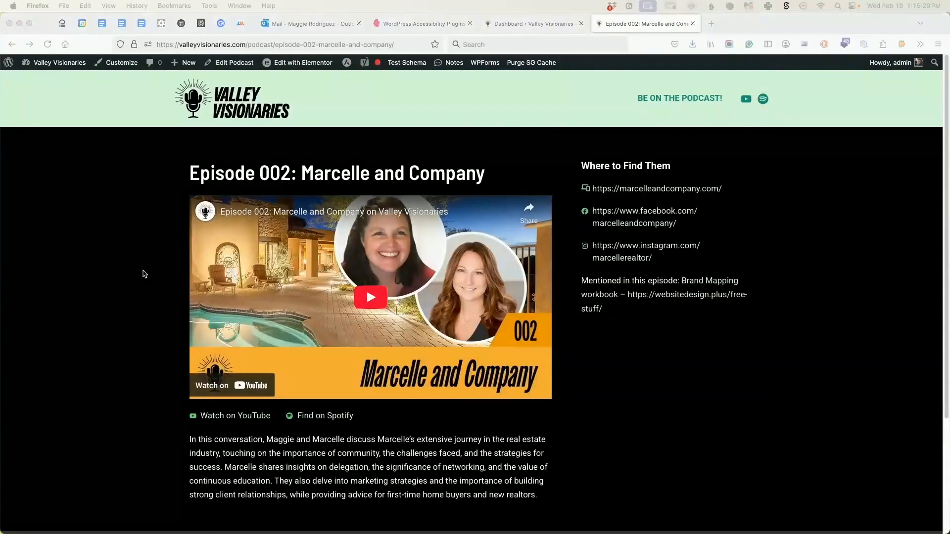
# Review the Episode 002 page's video, links and description, and expand and collapse its episode transcript.
pyautogui.scroll(-1, 541, 321)
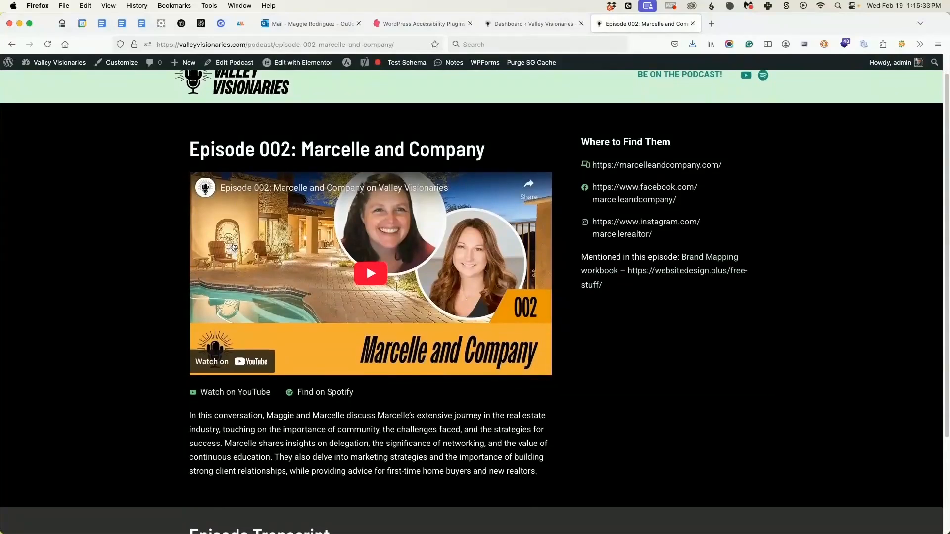
pyautogui.scroll(-5, 204, 277)
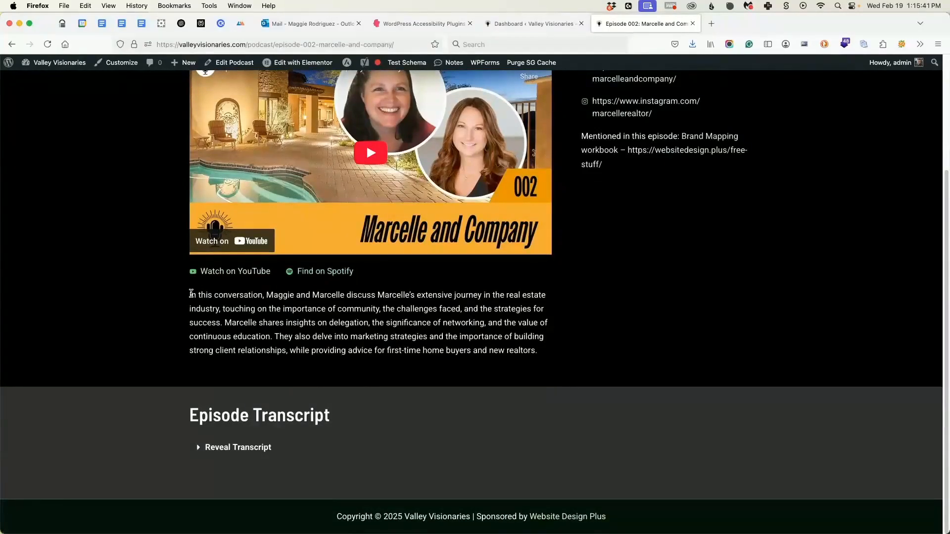
pyautogui.moveTo(191, 295); pyautogui.dragTo(535, 345)
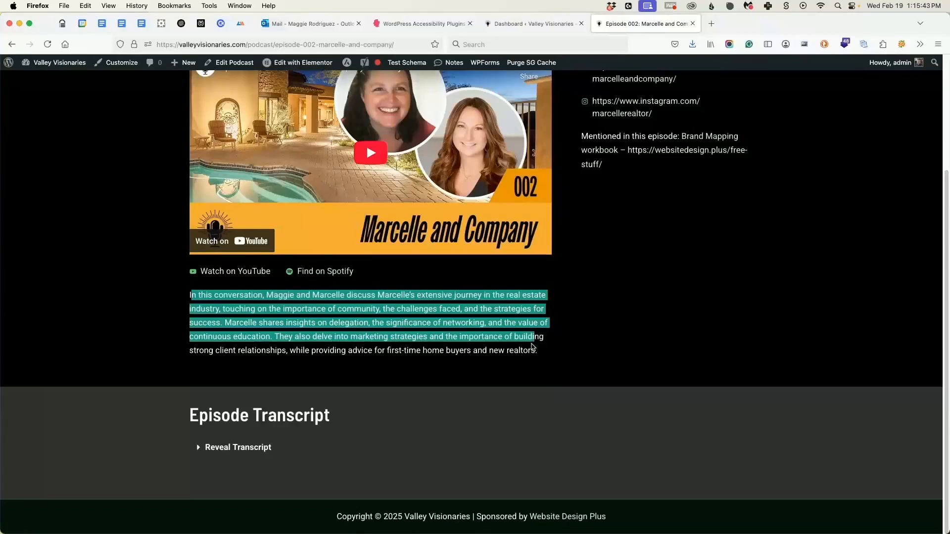
pyautogui.click(207, 449)
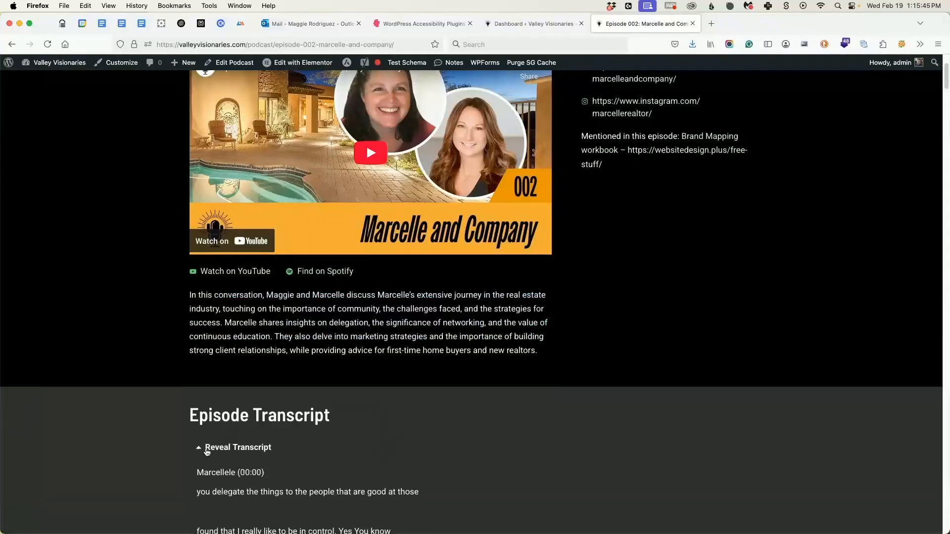
pyautogui.click(207, 448)
pyautogui.scroll(3, 629, 406)
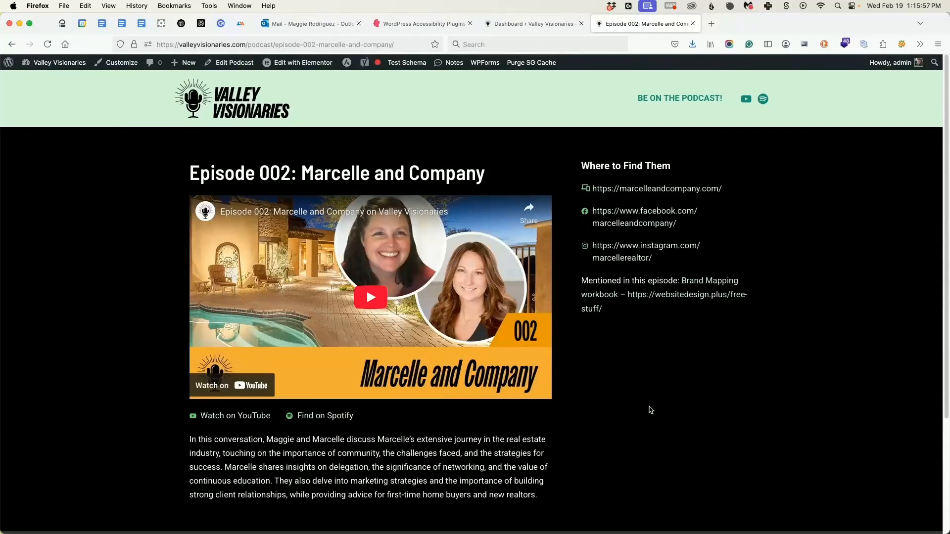
# Go to the WordPress dashboard and open the ACF post type Podcasts for editing.
pyautogui.click(528, 24)
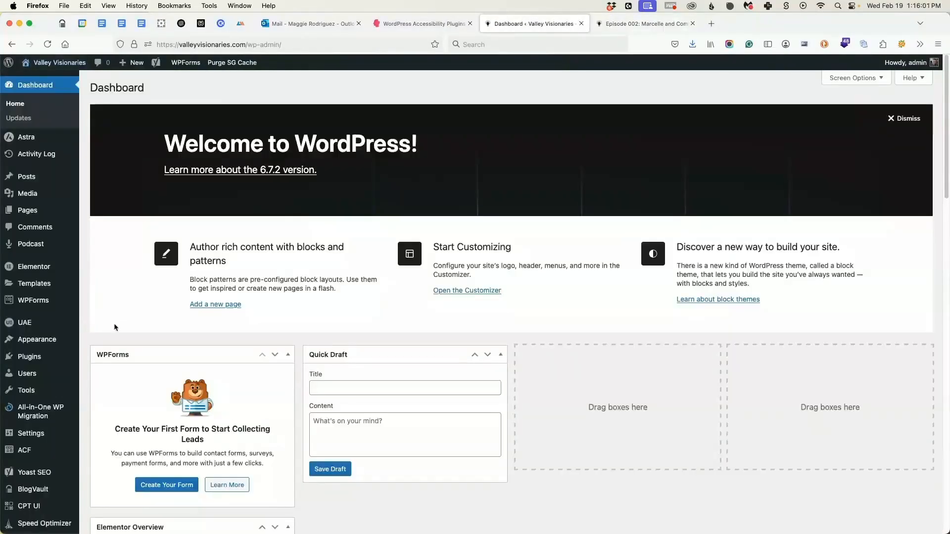
pyautogui.moveTo(28, 451)
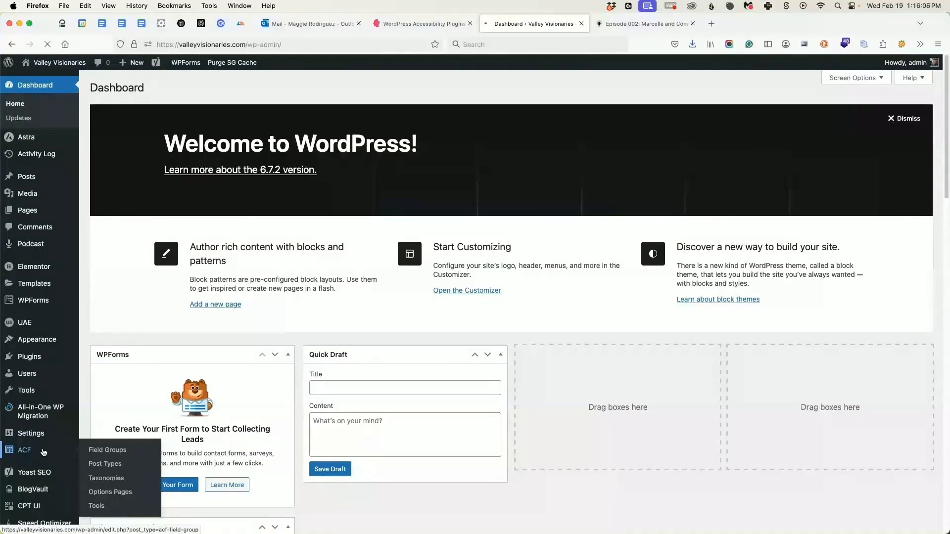
pyautogui.click(43, 453)
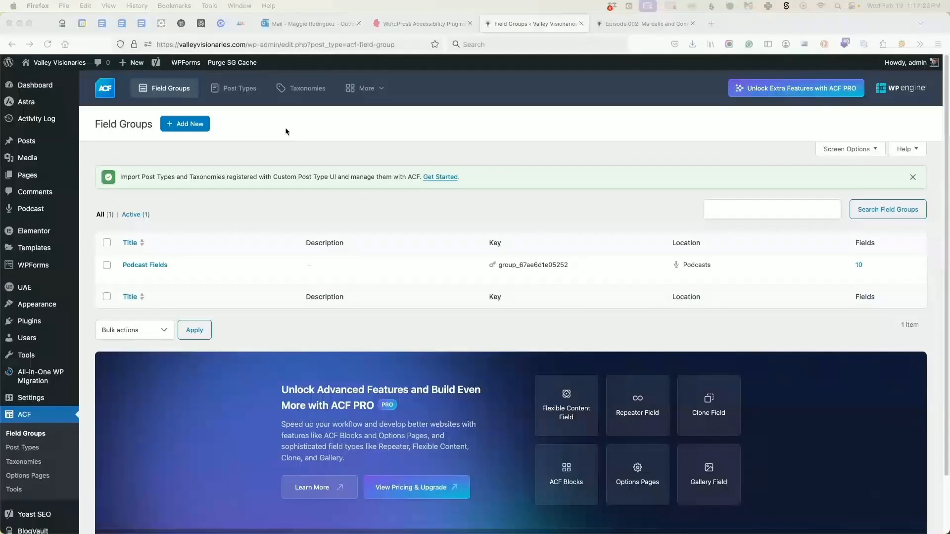
pyautogui.click(247, 93)
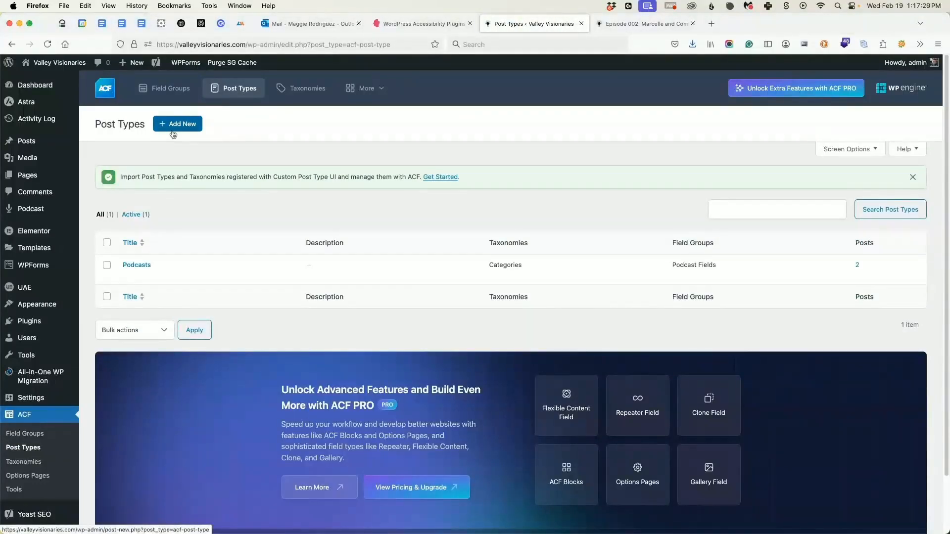
pyautogui.click(146, 267)
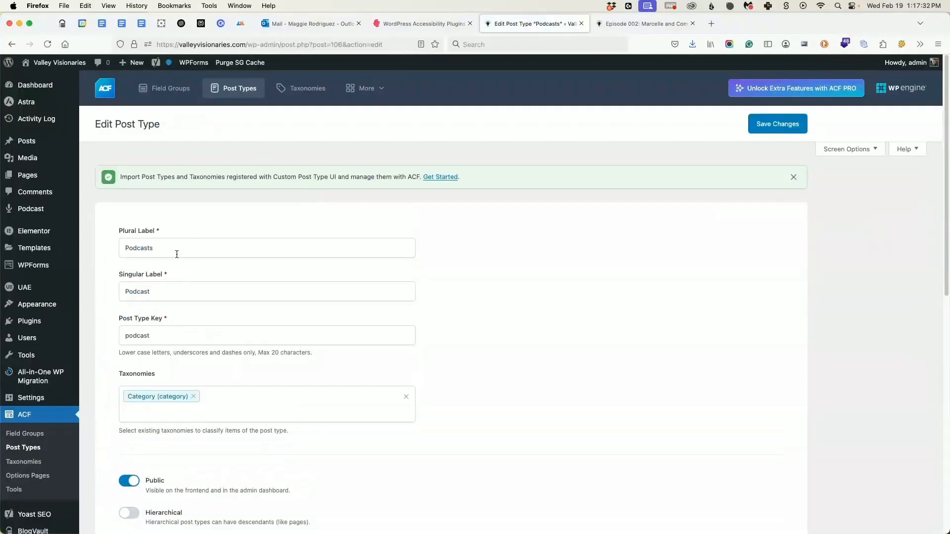
# Review the Podcasts post type's labels, post type key, available taxonomies and general advanced settings.
pyautogui.click(175, 249)
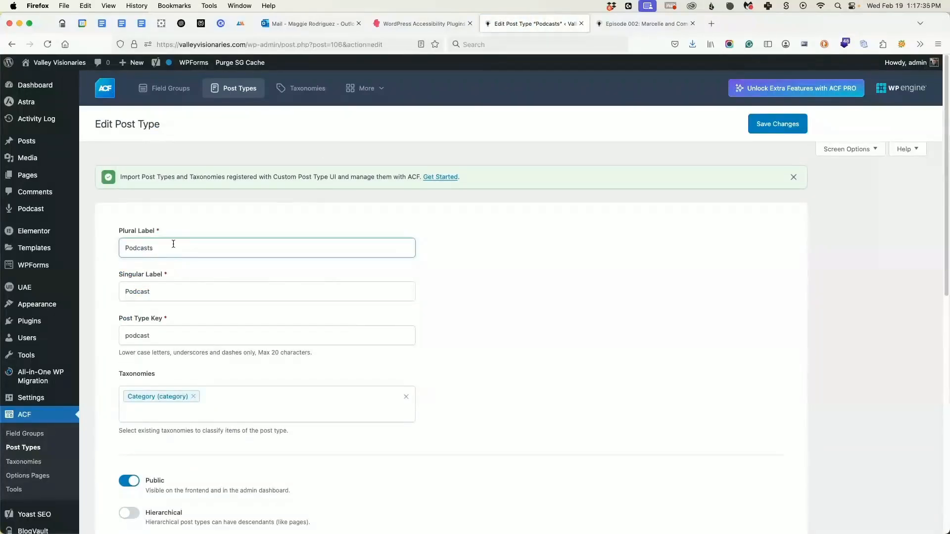
pyautogui.click(158, 296)
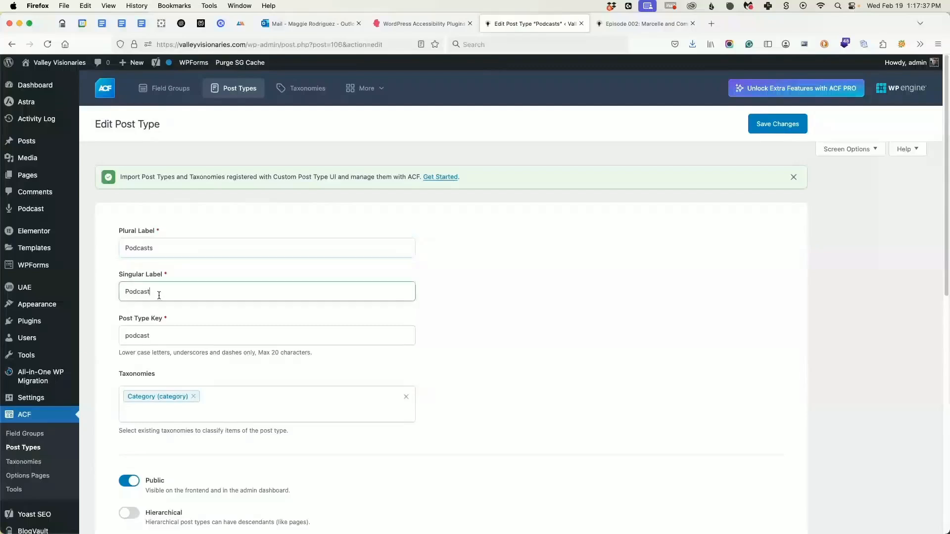
pyautogui.scroll(-6, 163, 277)
pyautogui.scroll(3, 171, 228)
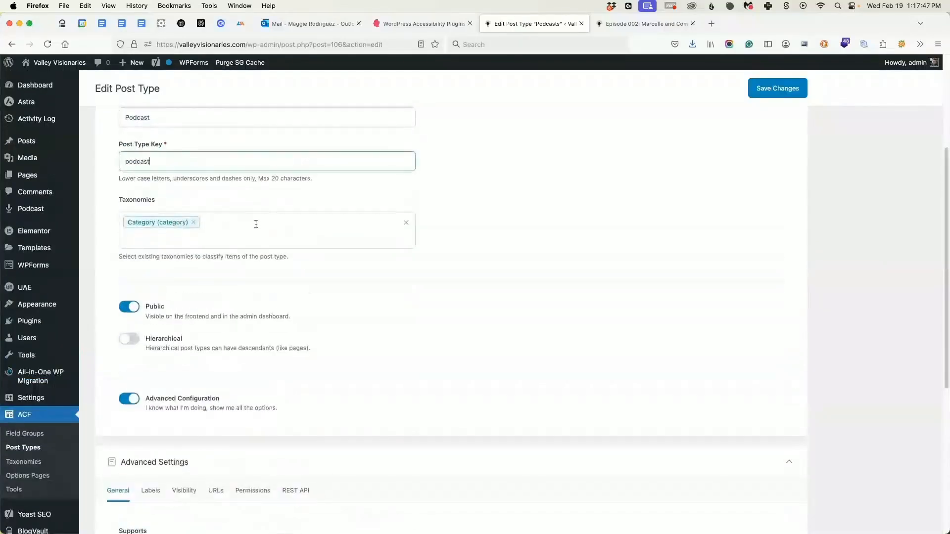
pyautogui.click(256, 224)
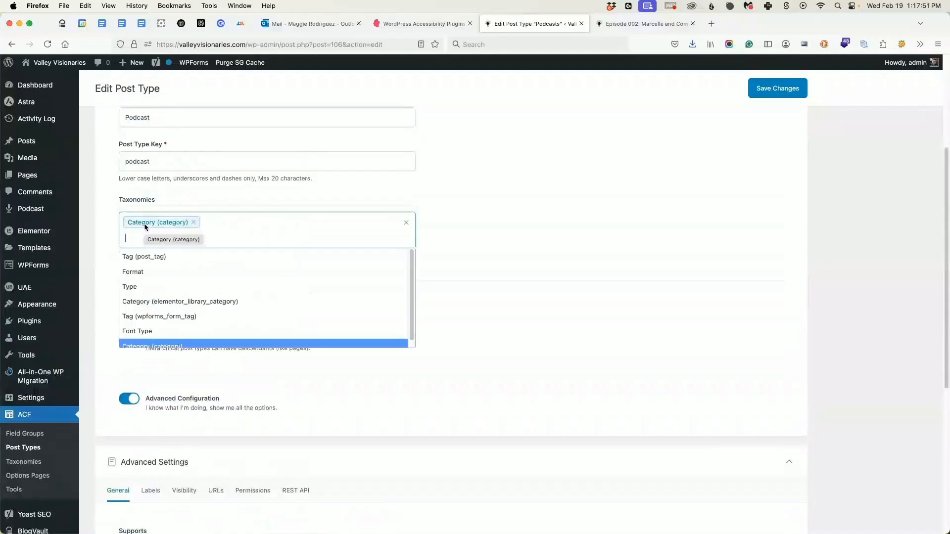
pyautogui.click(462, 274)
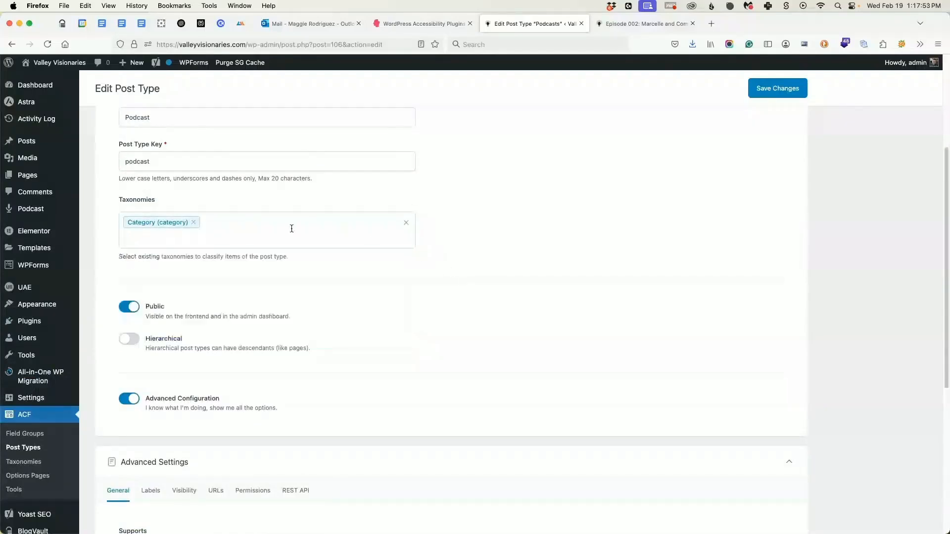
pyautogui.scroll(-6, 288, 230)
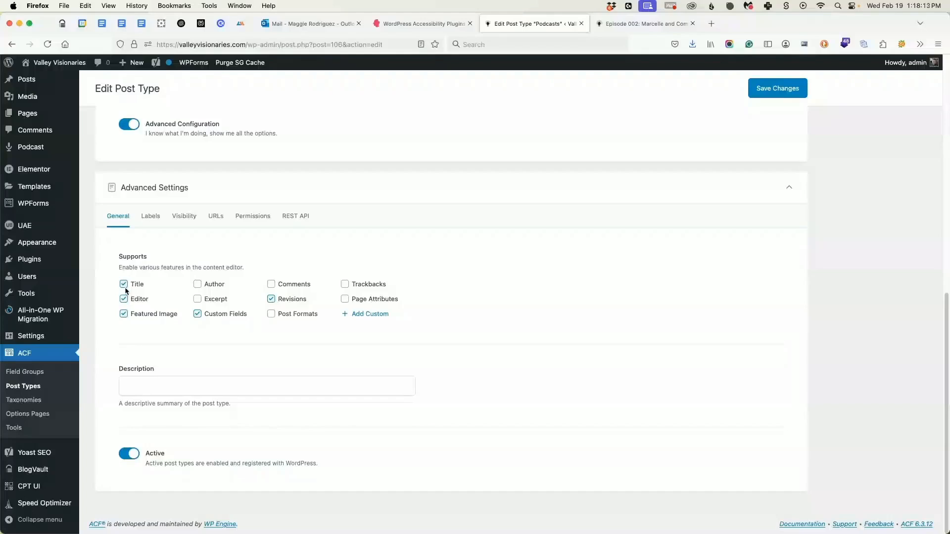
# Inspect the visibility settings of the Podcasts post type, including its menu icon.
pyautogui.click(195, 220)
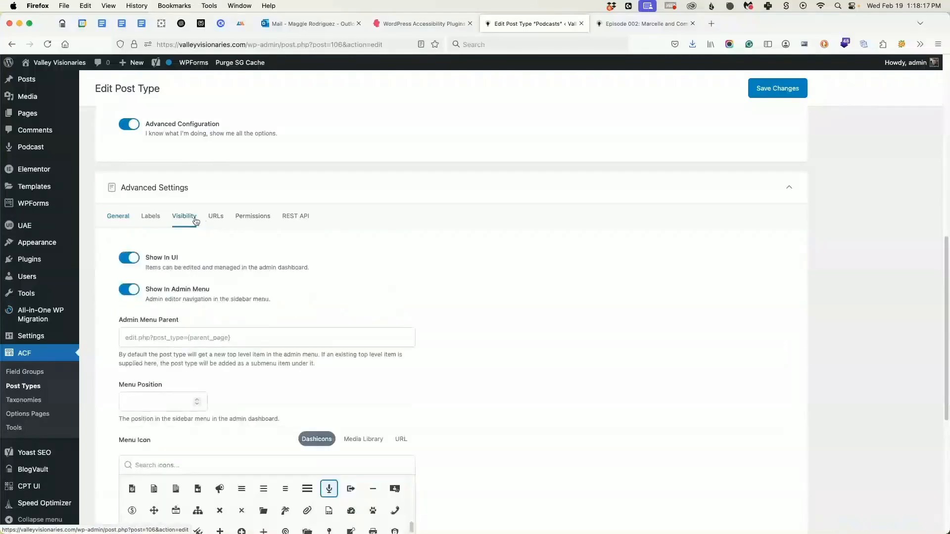
pyautogui.moveTo(9, 149)
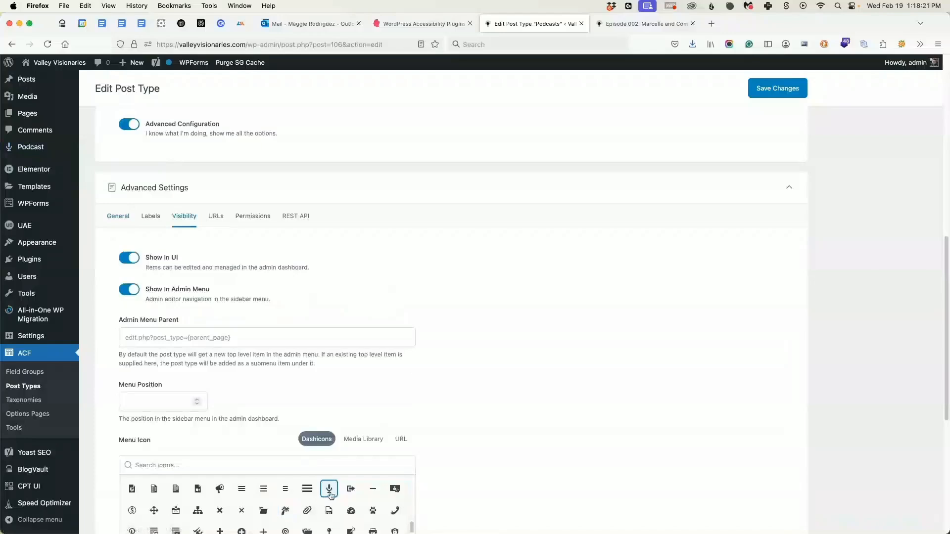
pyautogui.scroll(-5, 160, 274)
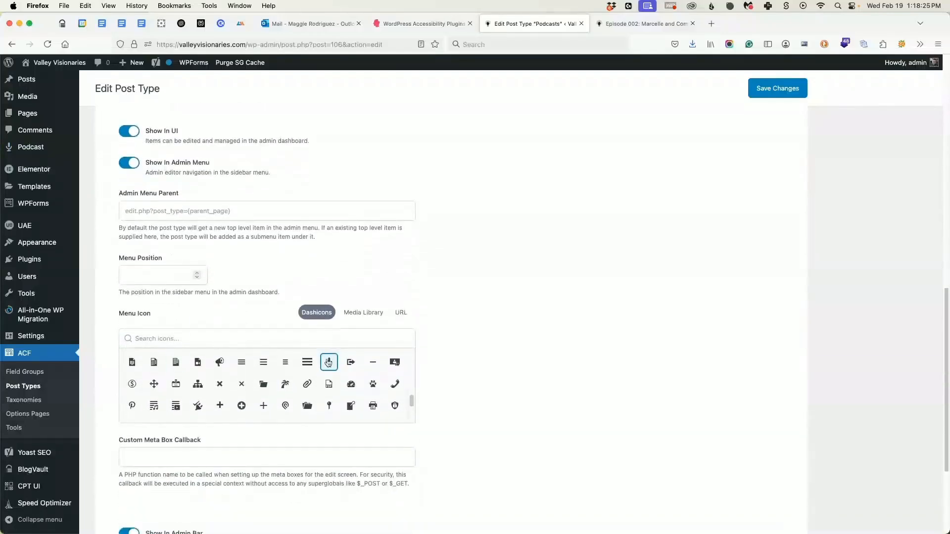
pyautogui.scroll(-1, 329, 366)
pyautogui.scroll(15, 507, 457)
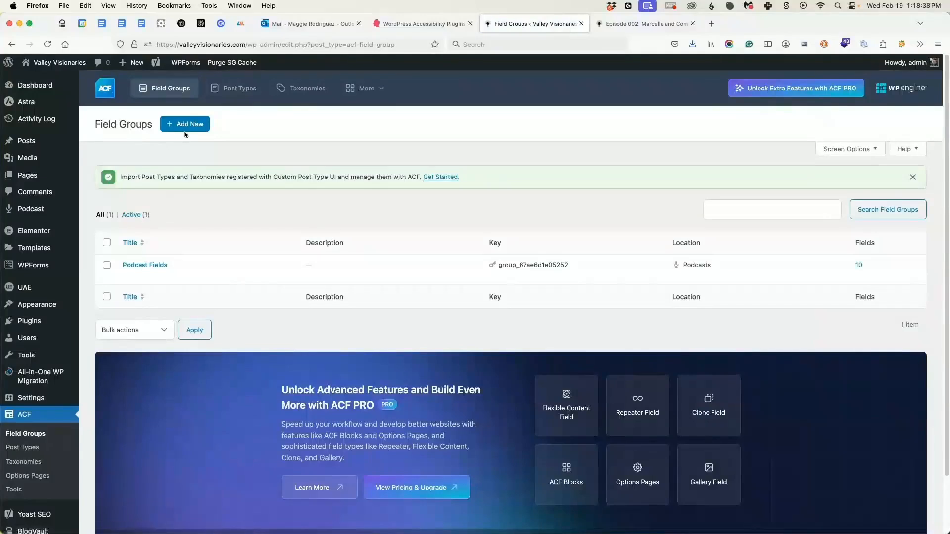
# Open the Podcast Fields field group, review its field labels, names and types, and compare them with the Episode 002 page.
pyautogui.click(144, 265)
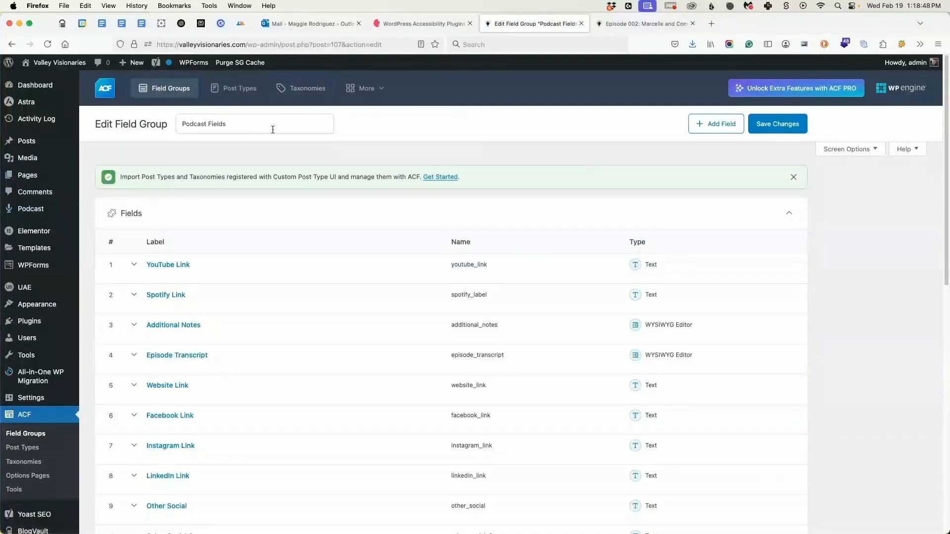
pyautogui.scroll(-2, 295, 263)
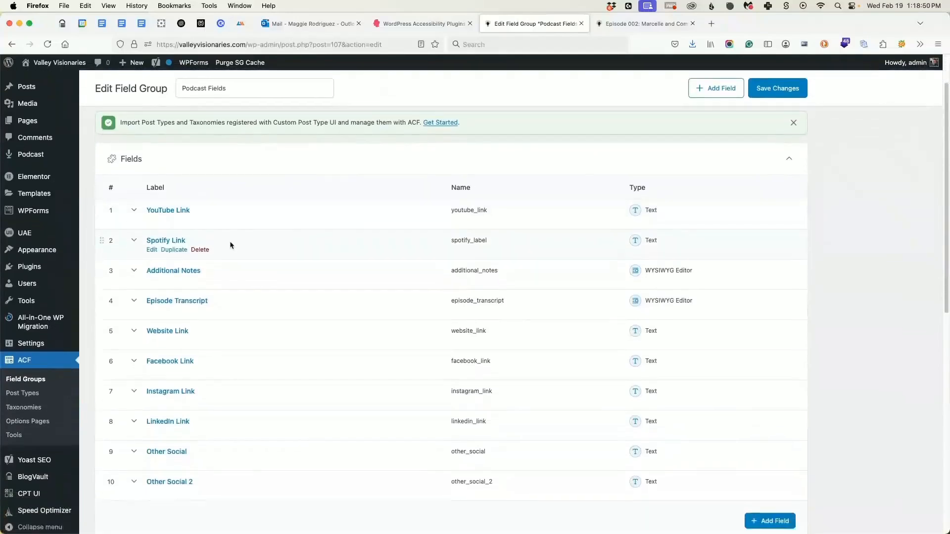
pyautogui.scroll(-2, 226, 242)
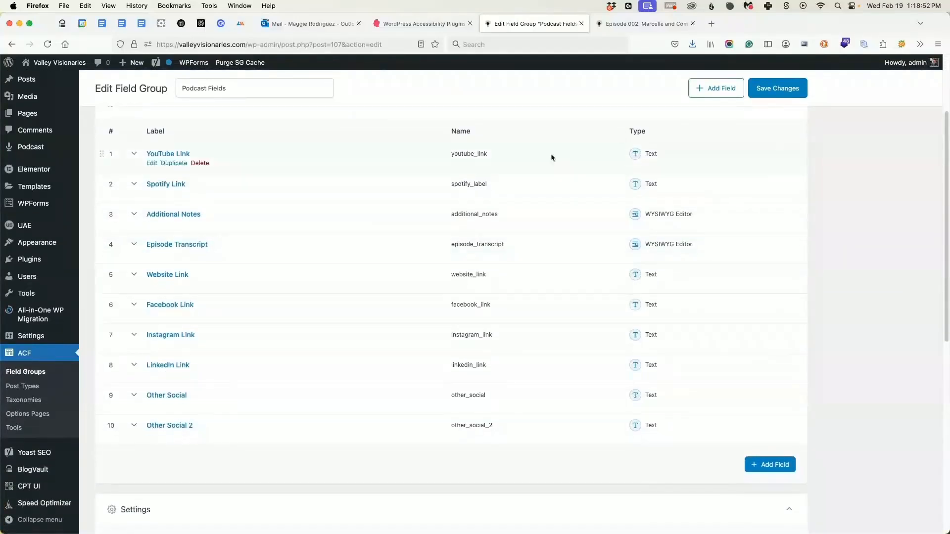
pyautogui.click(644, 23)
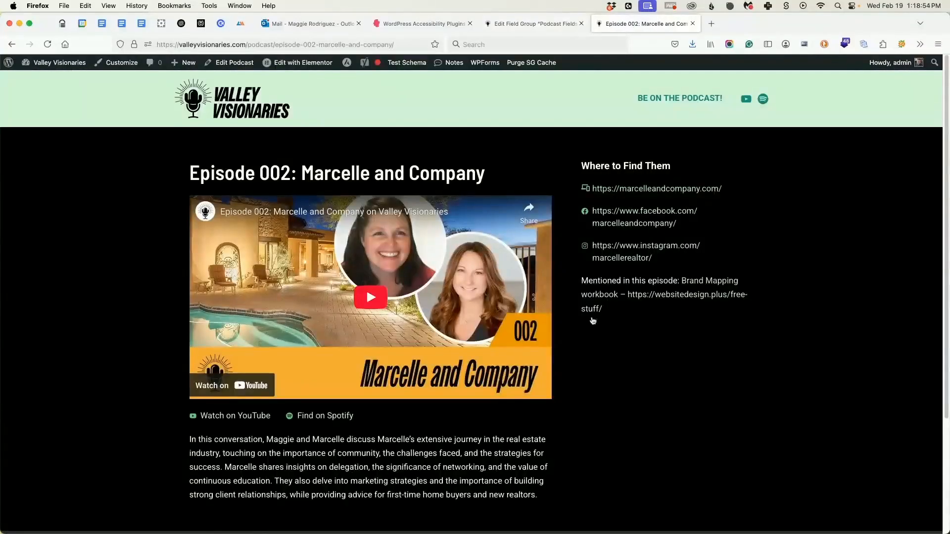
pyautogui.click(535, 23)
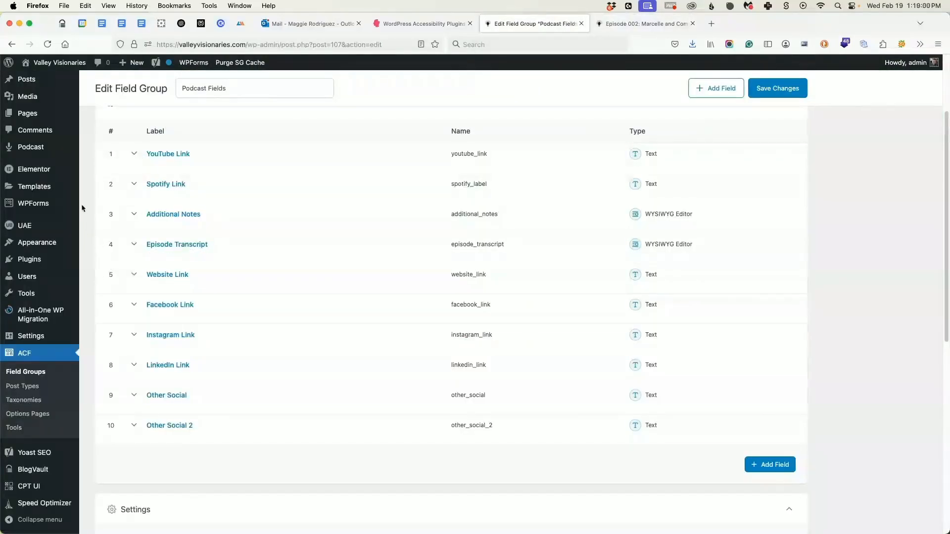
# Start a new Podcast entry in a separate browser tab and switch to it.
pyautogui.moveTo(78, 148)
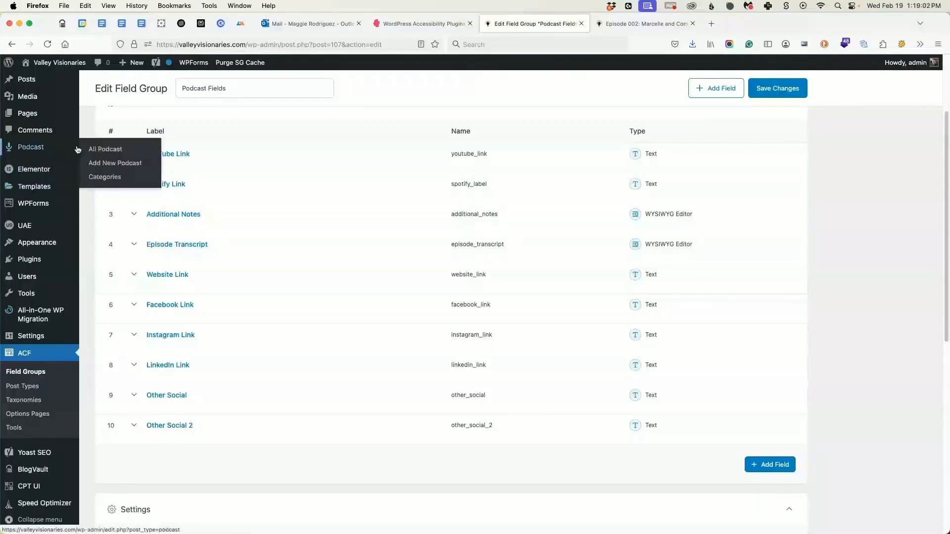
pyautogui.keyDown('super'); pyautogui.click(102, 163); pyautogui.keyUp('super')
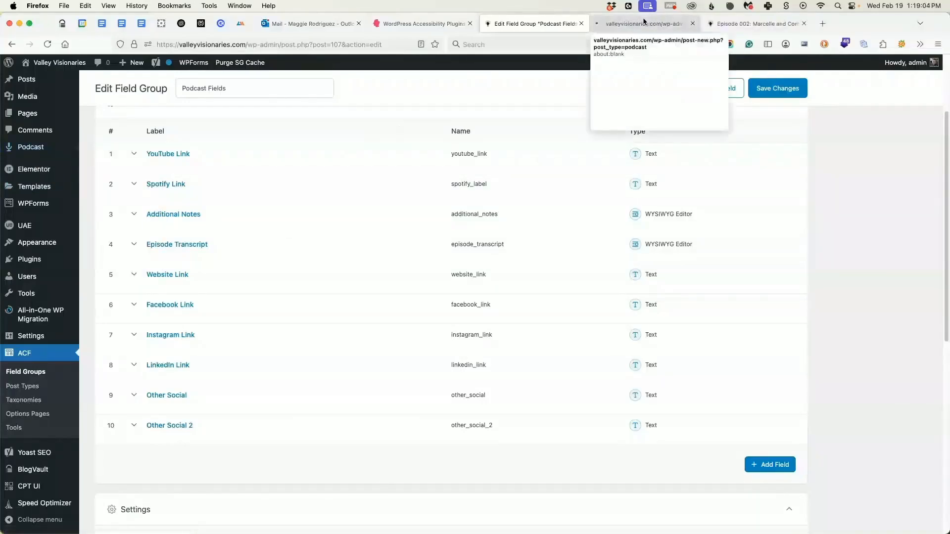
pyautogui.click(643, 23)
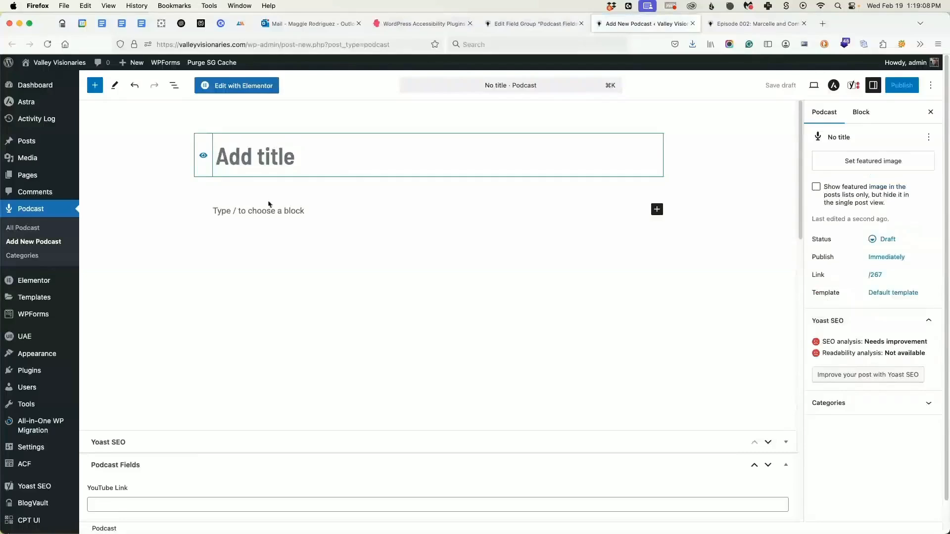
# Review the empty Podcast Fields on the new podcast entry, from YouTube Link and Spotify Link through Other Social 2.
pyautogui.click(252, 214)
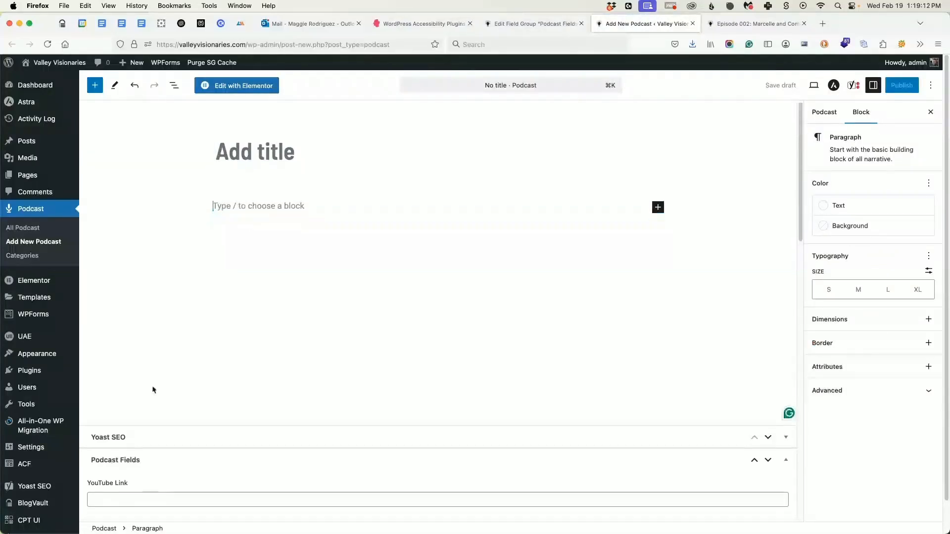
pyautogui.scroll(-3, 153, 388)
pyautogui.scroll(-2, 127, 366)
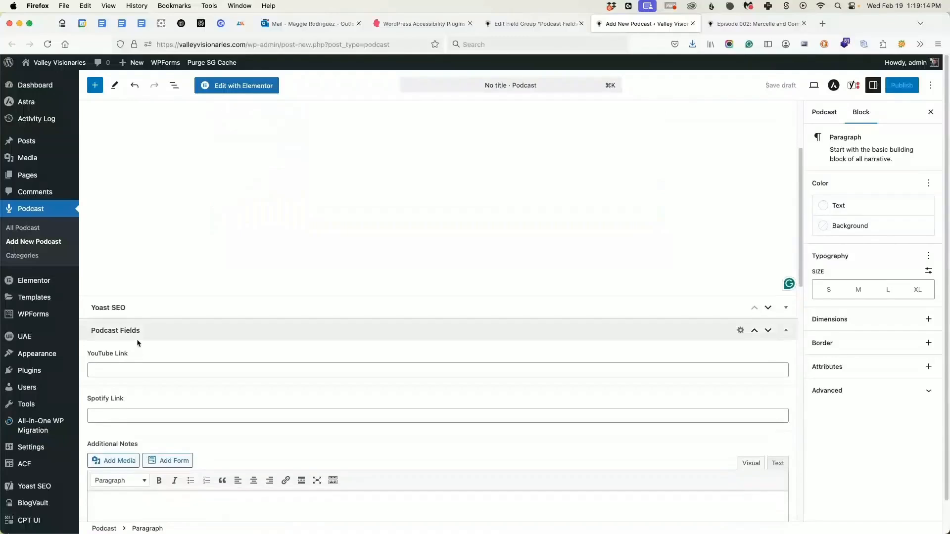
pyautogui.click(116, 347)
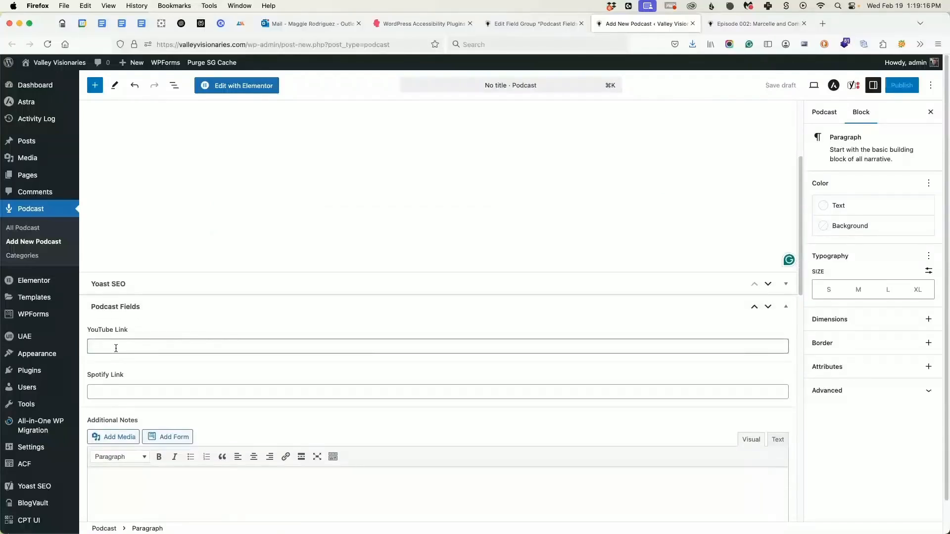
pyautogui.scroll(-3, 115, 348)
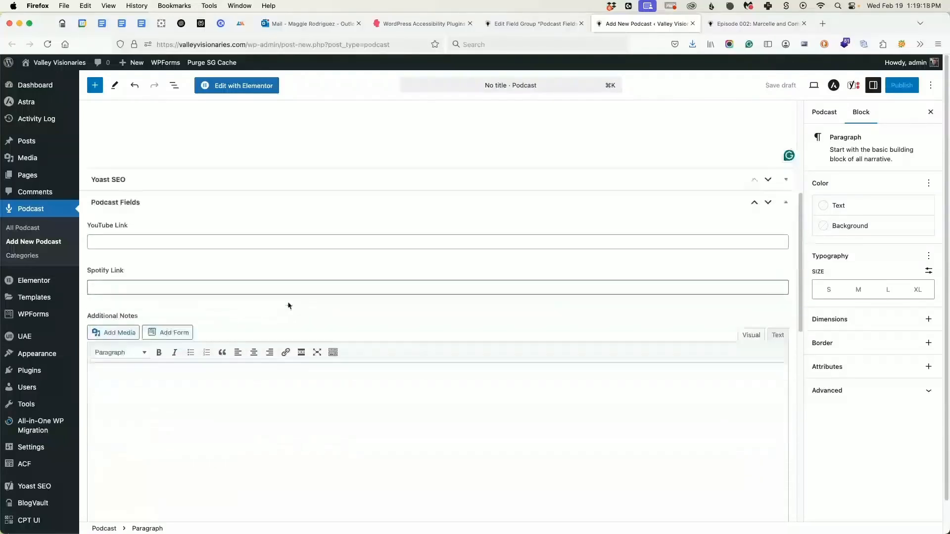
pyautogui.scroll(-6, 289, 306)
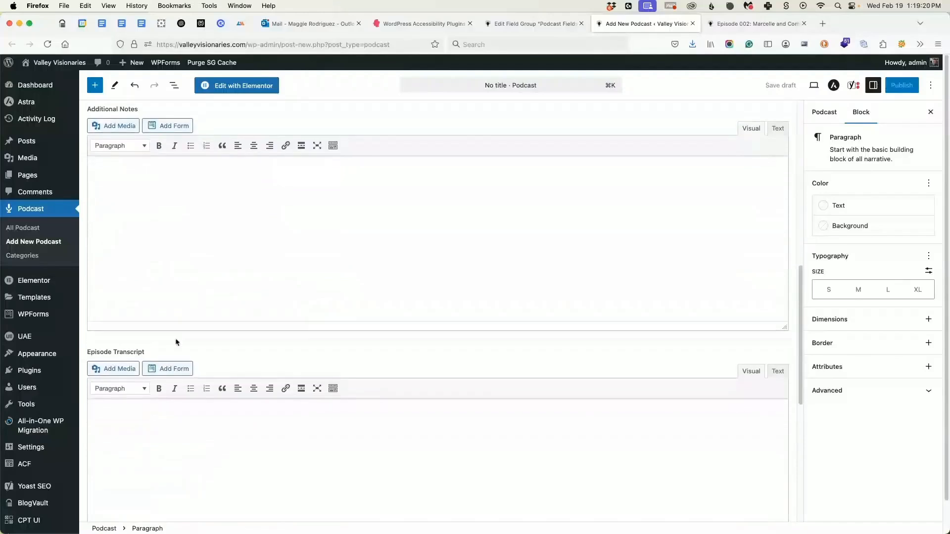
pyautogui.scroll(-9, 177, 343)
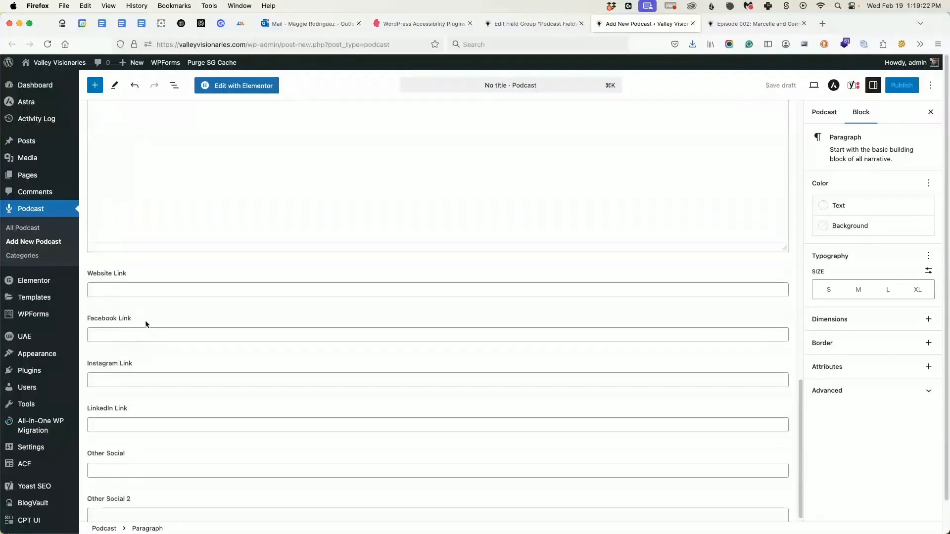
pyautogui.click(116, 291)
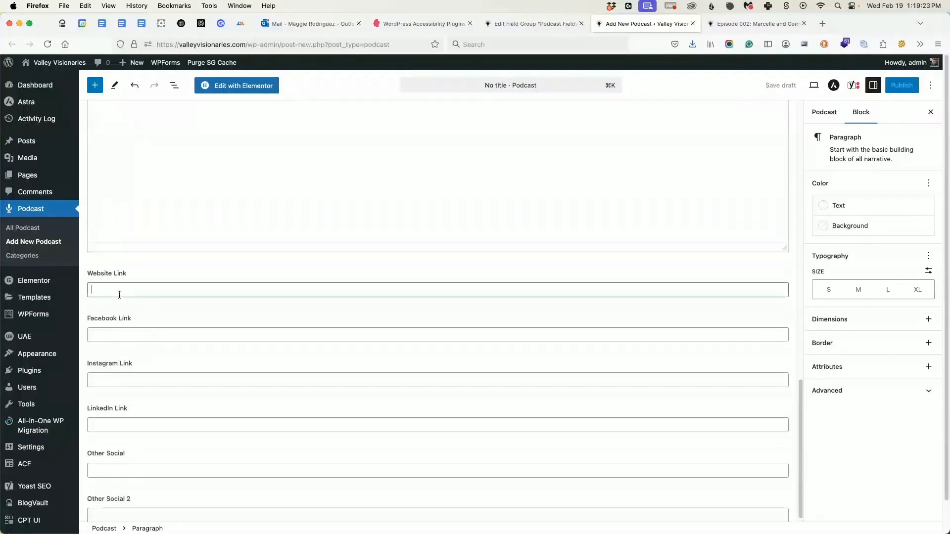
pyautogui.scroll(-2, 123, 495)
pyautogui.click(123, 507)
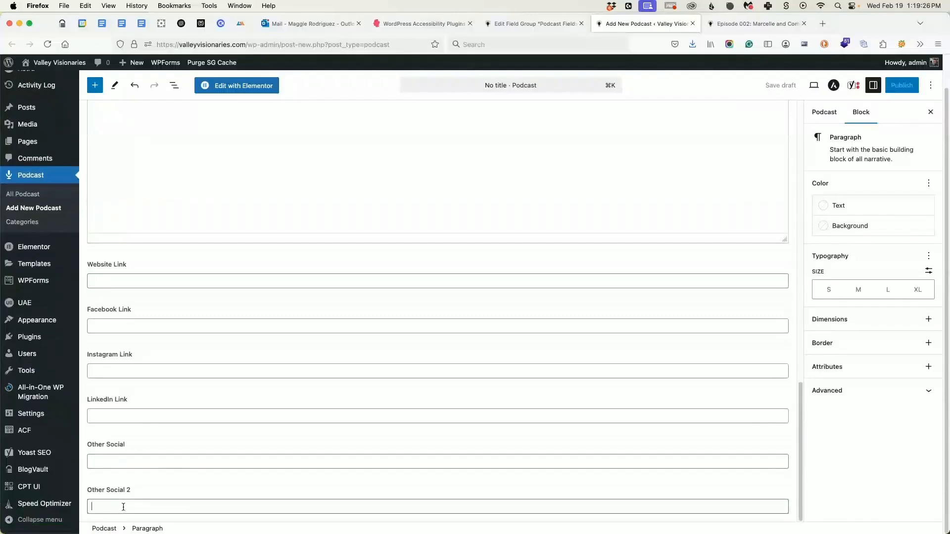
# Return to the Podcast Fields field group and add a Text field labelled X Link with the name x_link.
pyautogui.click(523, 23)
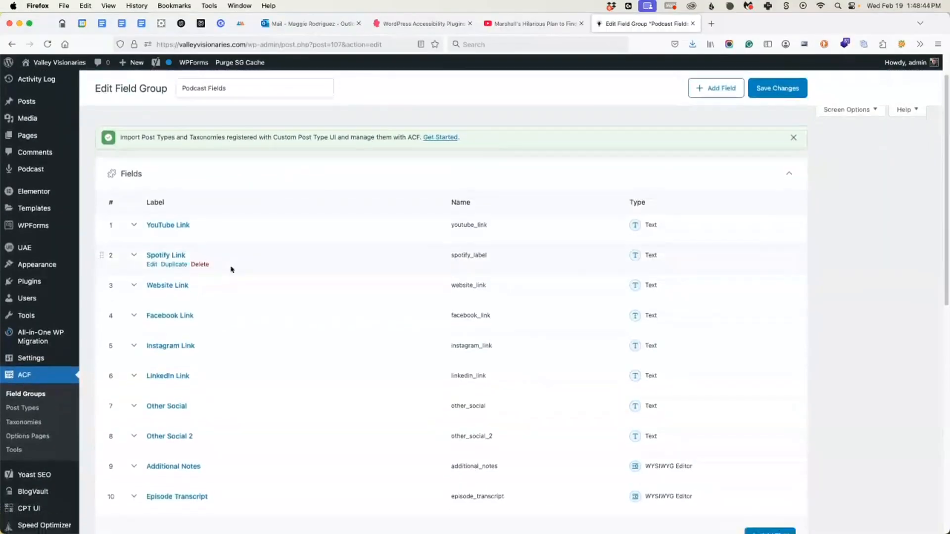
pyautogui.scroll(-3, 284, 312)
pyautogui.click(766, 388)
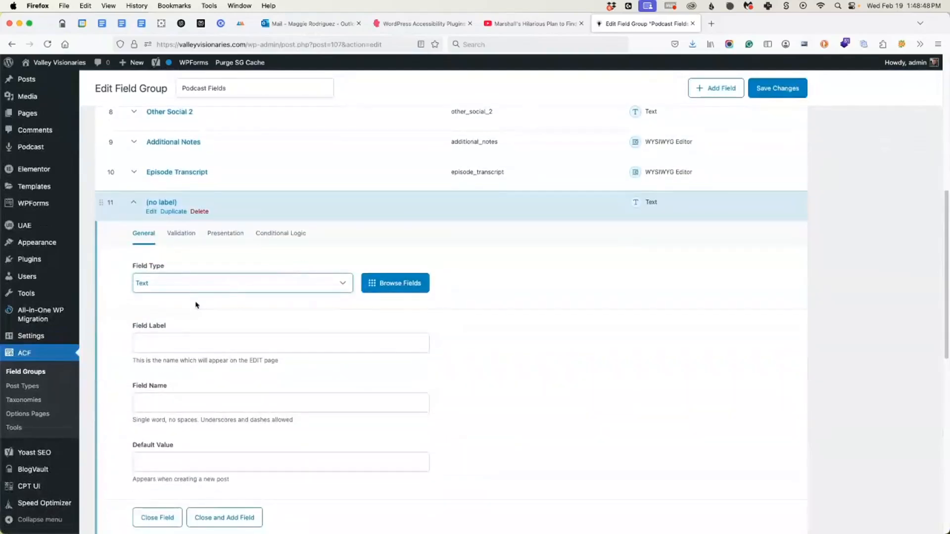
pyautogui.click(173, 285)
pyautogui.click(162, 316)
pyautogui.scroll(10, 597, 389)
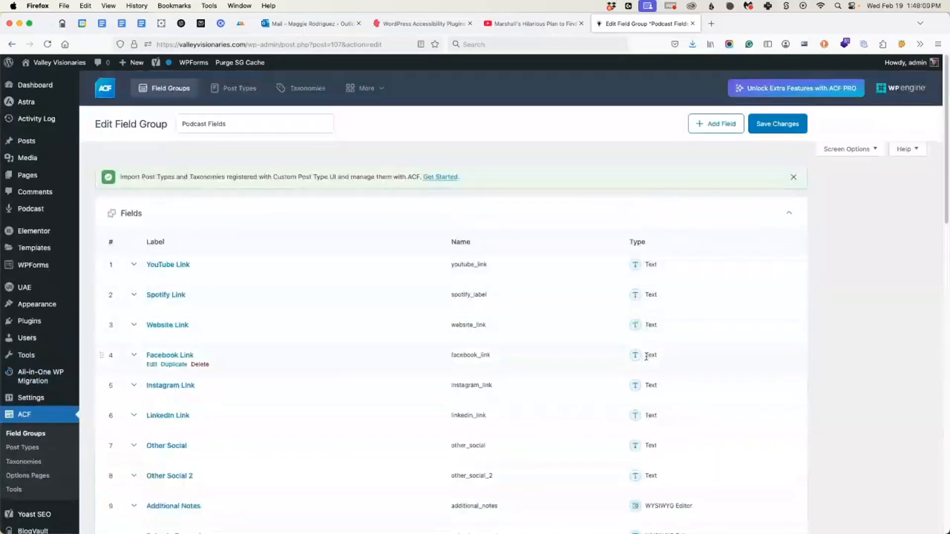
pyautogui.scroll(-5, 652, 355)
pyautogui.scroll(-4, 229, 437)
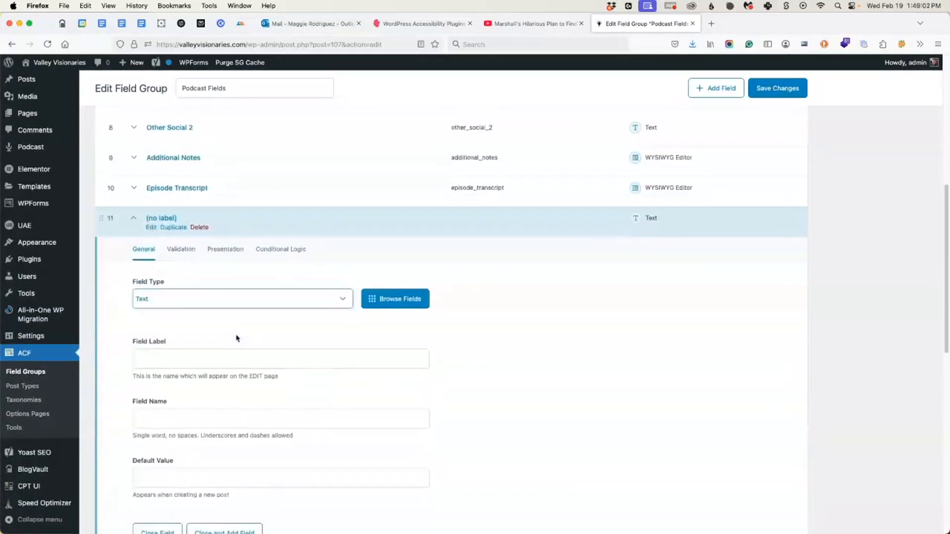
pyautogui.click(148, 367)
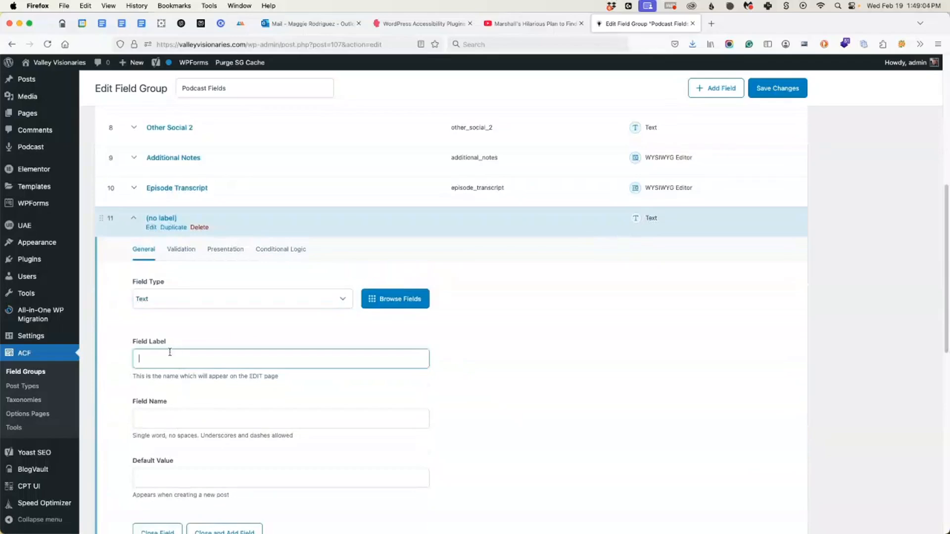
pyautogui.scroll(5, 166, 322)
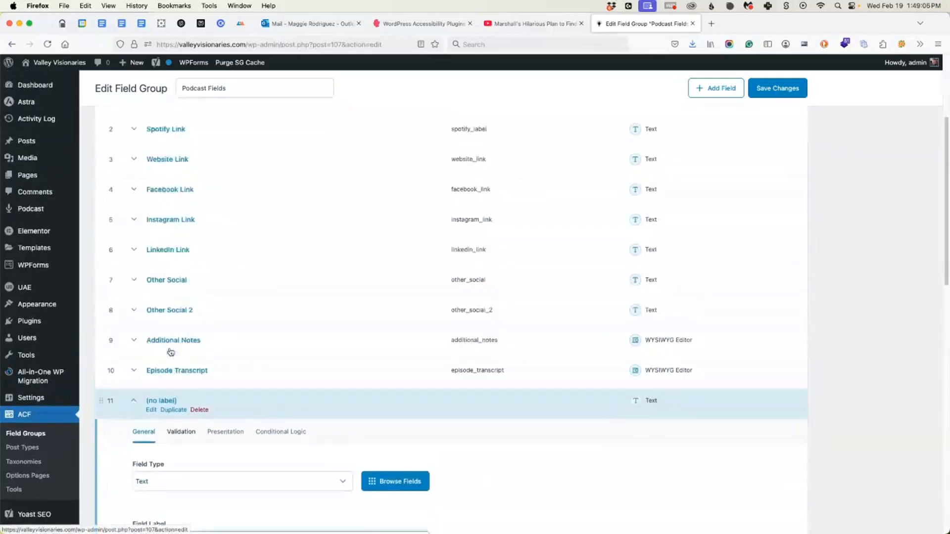
pyautogui.scroll(-4, 167, 347)
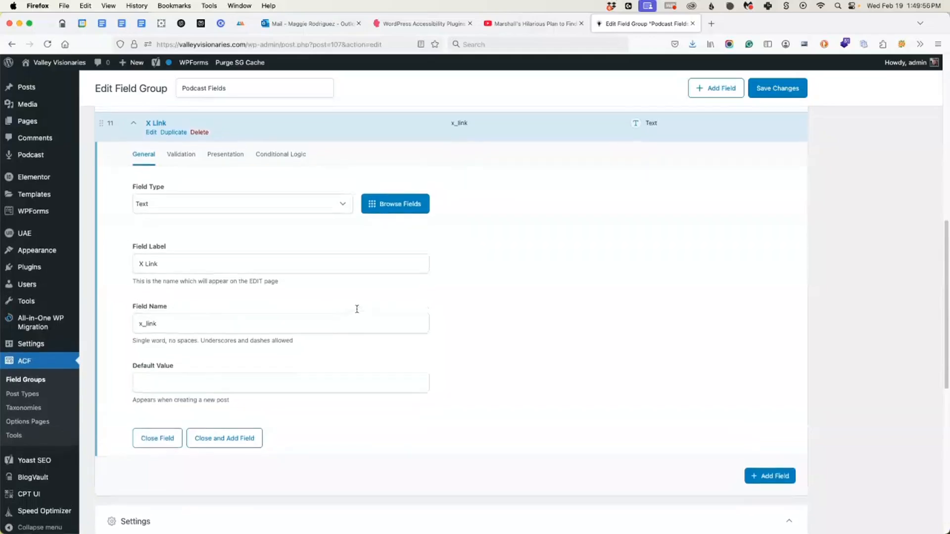
# Try the Text Area and WYSIWYG Editor field types on the X Link field.
pyautogui.scroll(5, 434, 314)
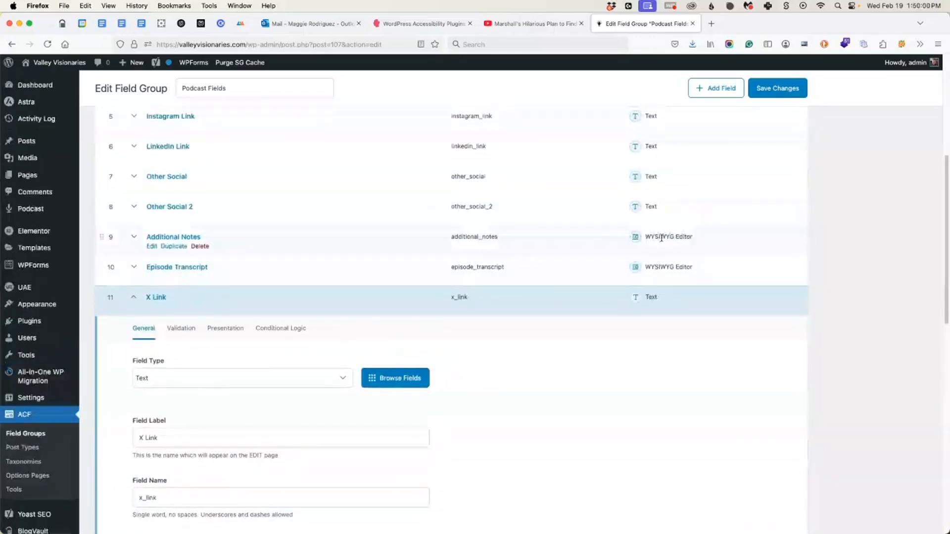
pyautogui.click(253, 379)
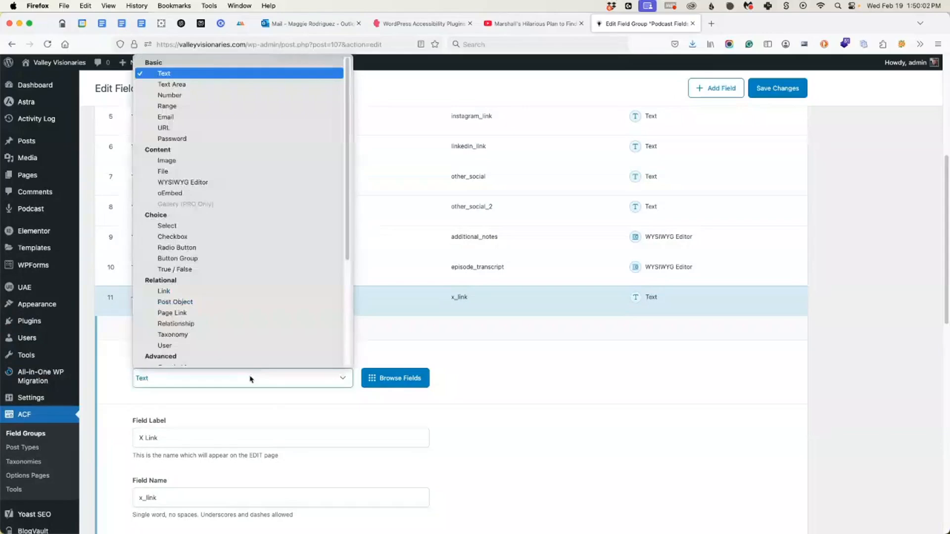
pyautogui.click(171, 81)
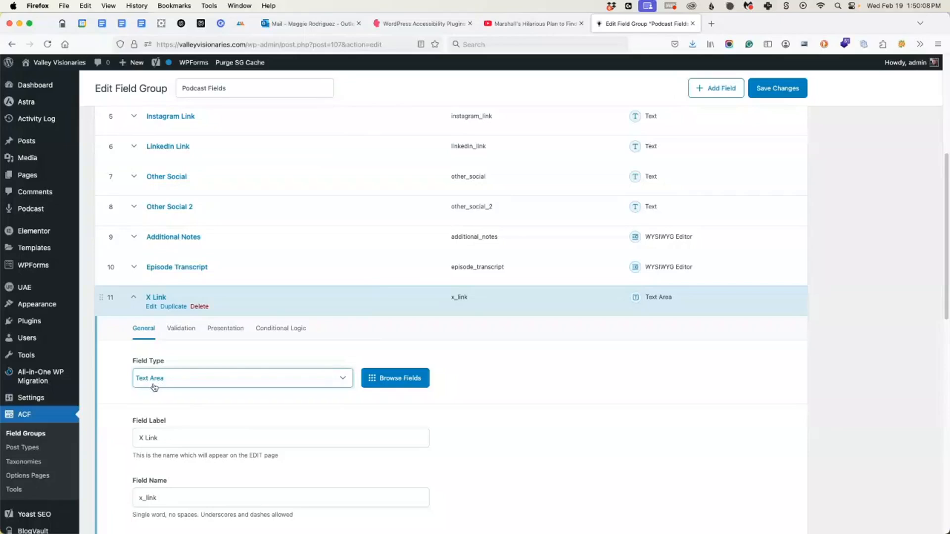
pyautogui.click(156, 385)
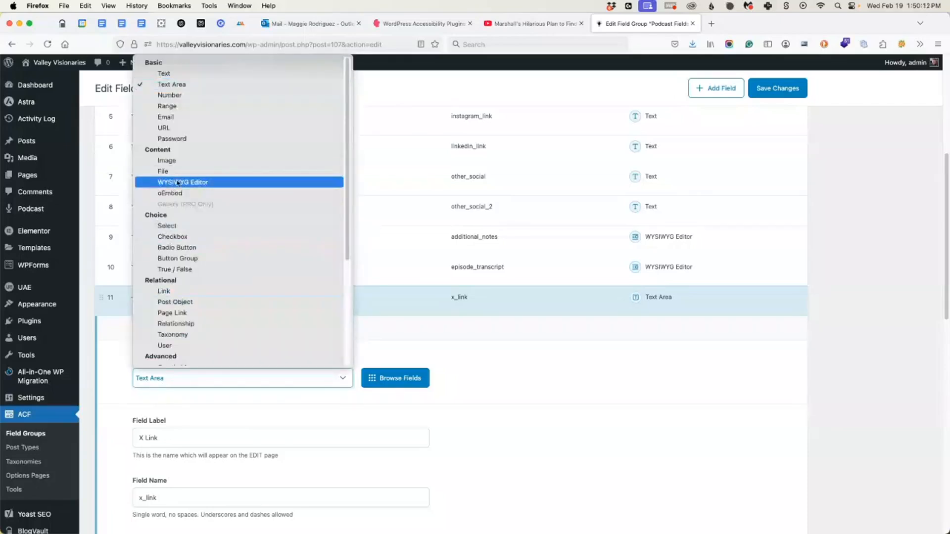
pyautogui.click(207, 184)
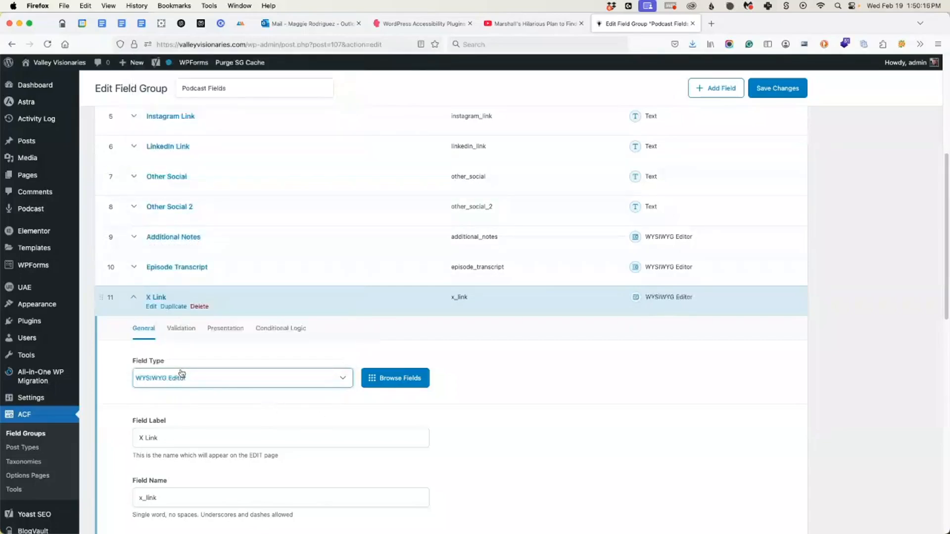
# Set the X Link field's type to Text Area and save the field group.
pyautogui.click(214, 383)
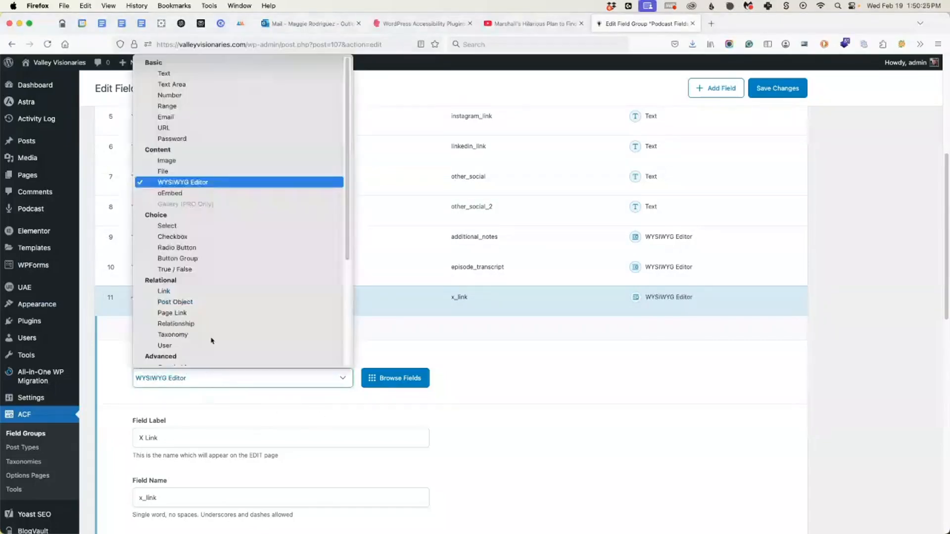
pyautogui.click(202, 83)
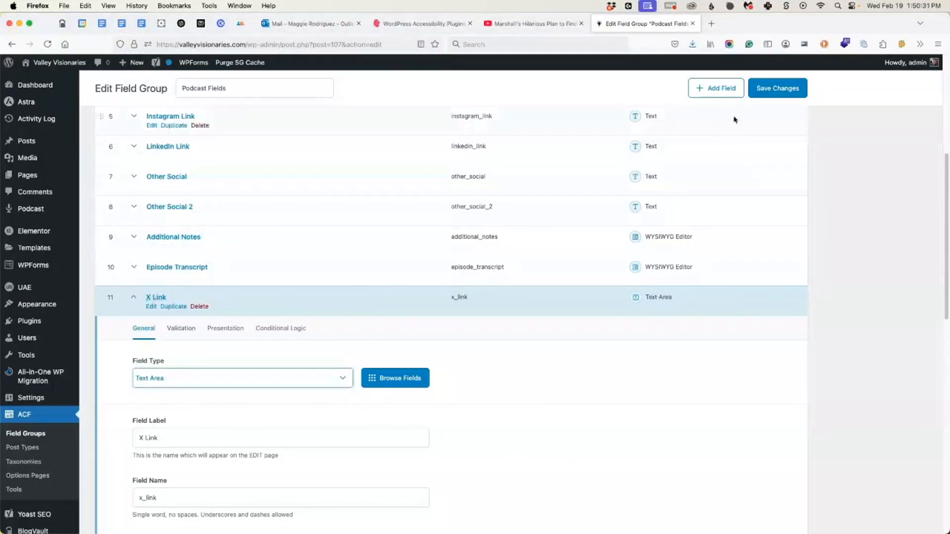
pyautogui.click(775, 92)
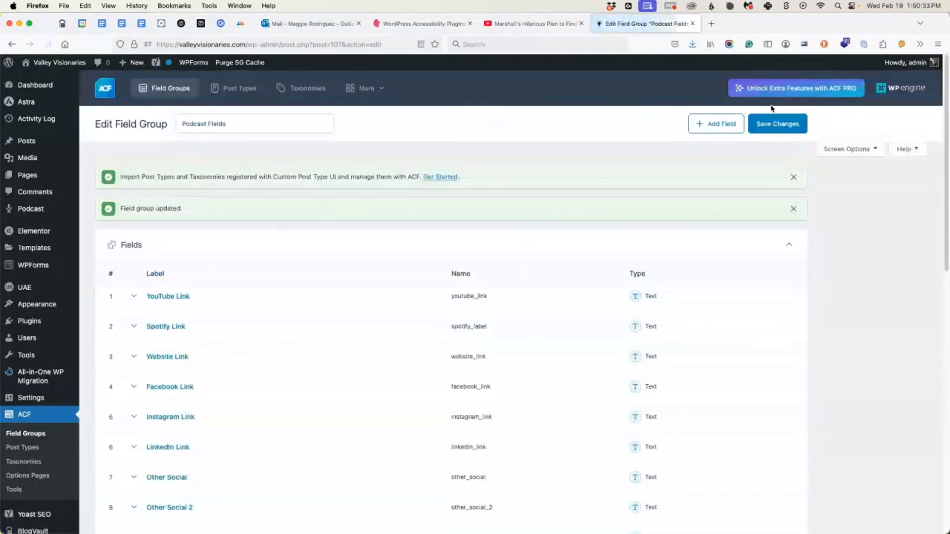
# Open the Episode 002 podcast entry for editing and compare its X Link text area with the Episode Transcript editor.
pyautogui.moveTo(37, 212)
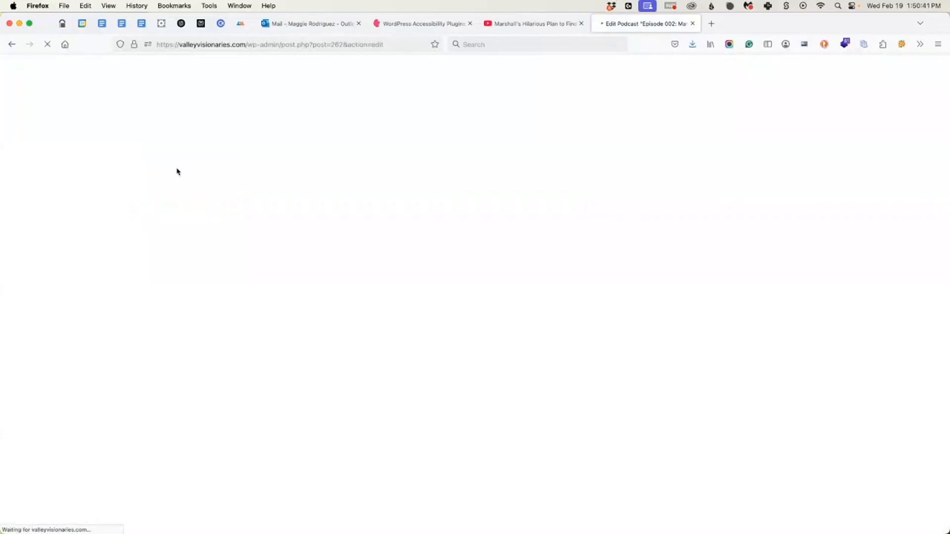
pyautogui.scroll(-5, 247, 243)
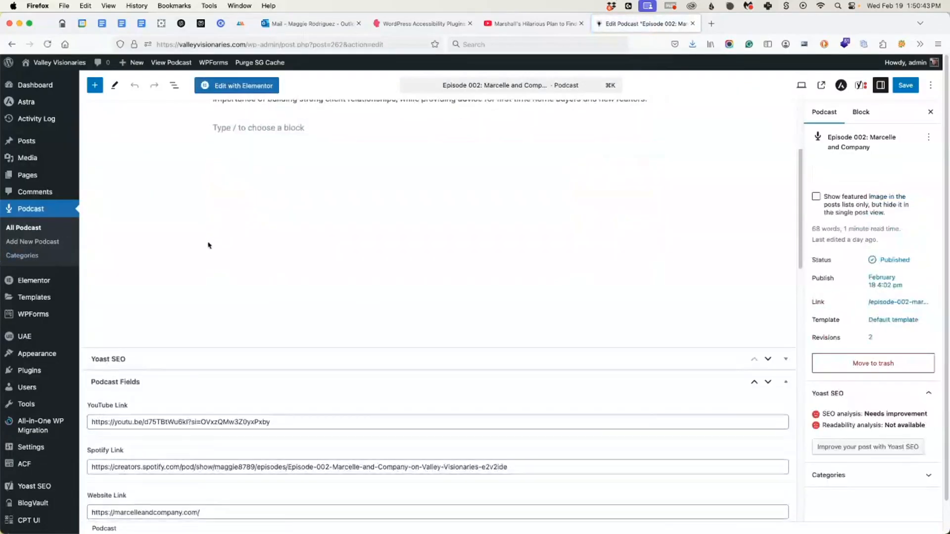
pyautogui.scroll(-15, 165, 267)
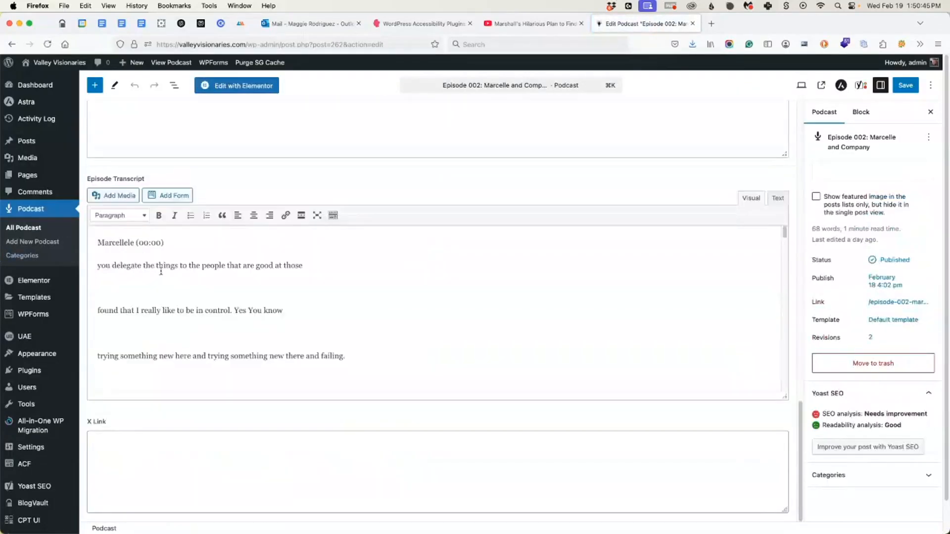
pyautogui.click(113, 471)
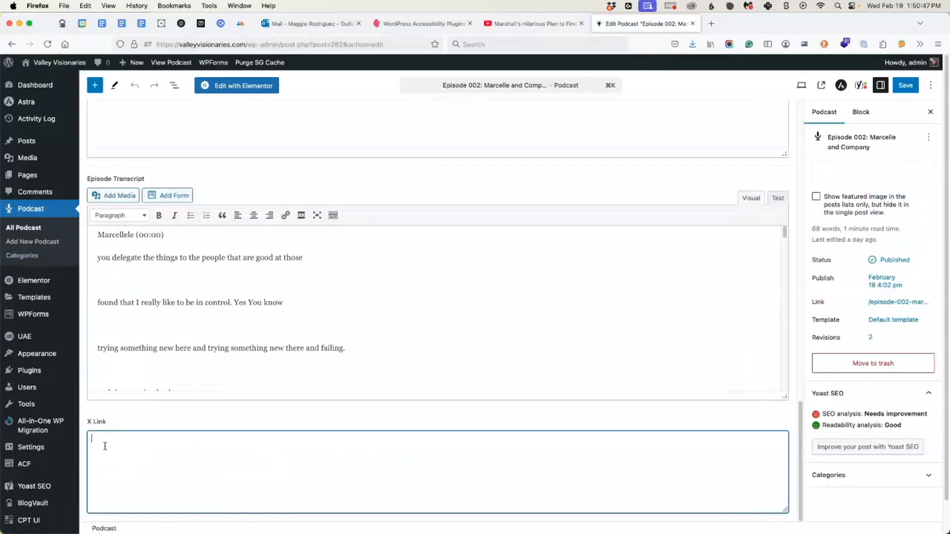
pyautogui.click(149, 317)
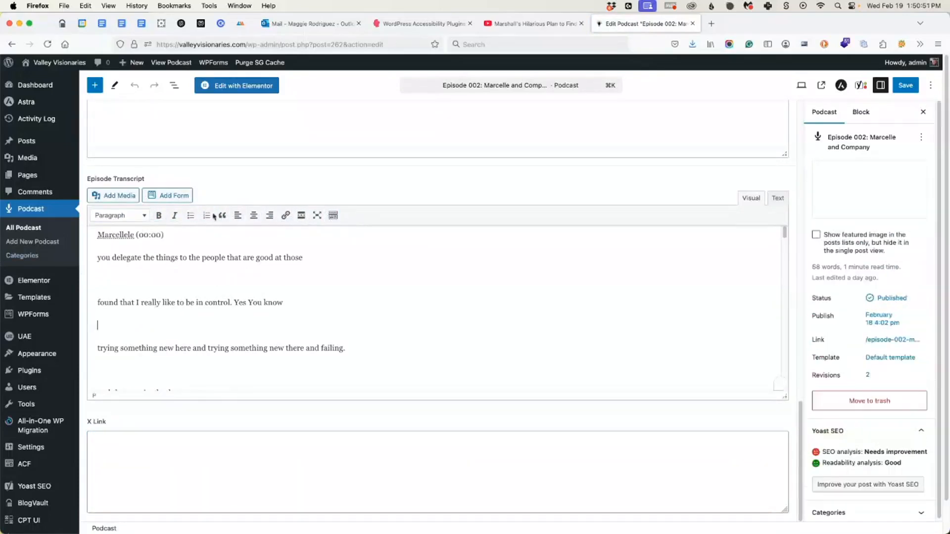
pyautogui.click(154, 454)
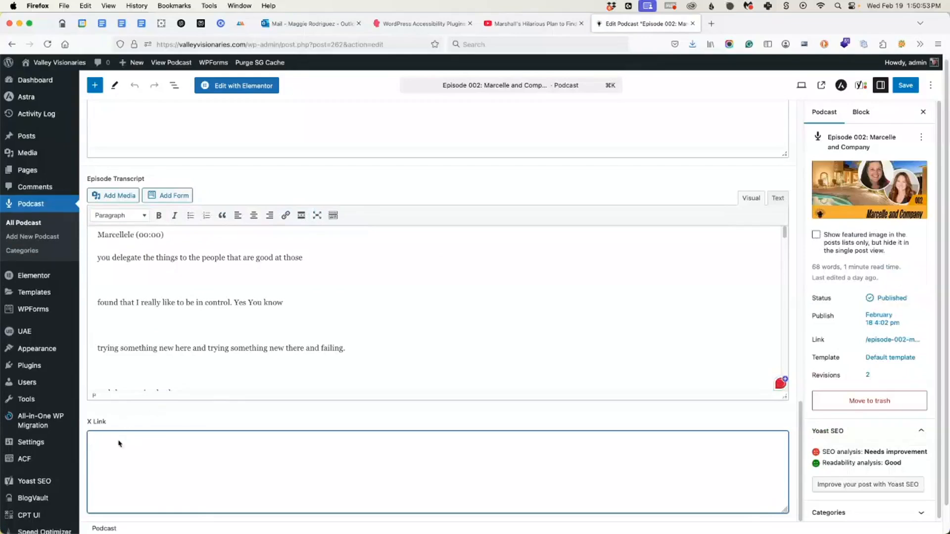
pyautogui.scroll(3, 113, 464)
pyautogui.scroll(15, 114, 466)
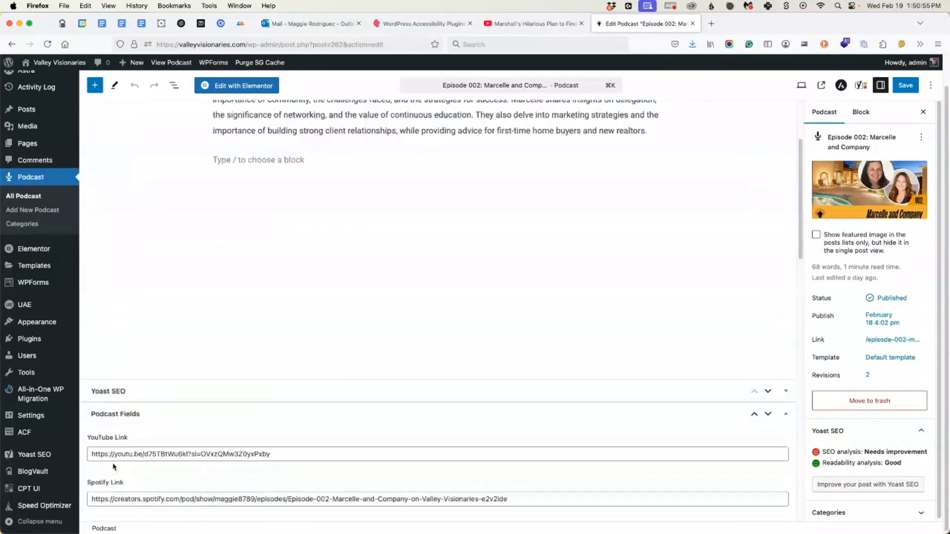
# Reopen the Podcast Fields field group and delete the X Link field.
pyautogui.click(26, 434)
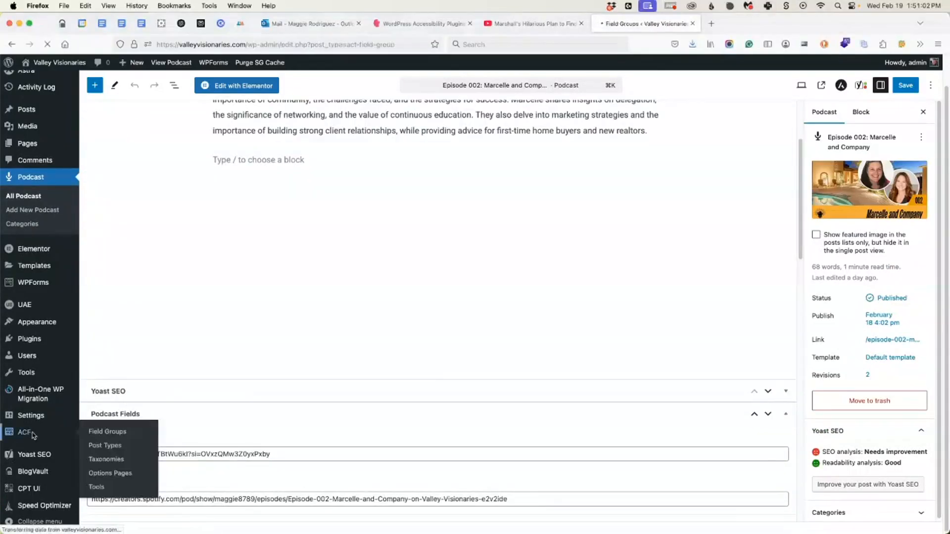
pyautogui.click(151, 265)
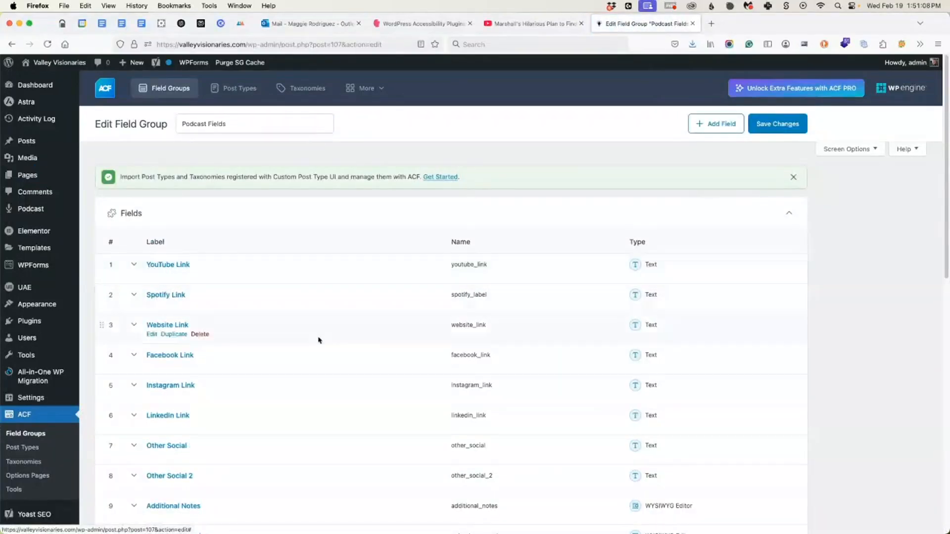
pyautogui.scroll(-3, 670, 282)
pyautogui.scroll(-3, 666, 307)
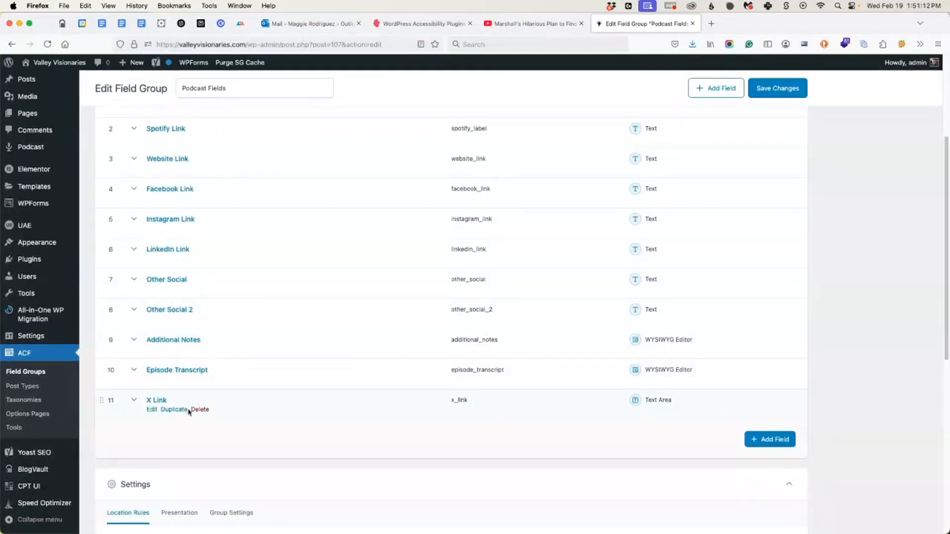
pyautogui.click(198, 410)
pyautogui.click(210, 393)
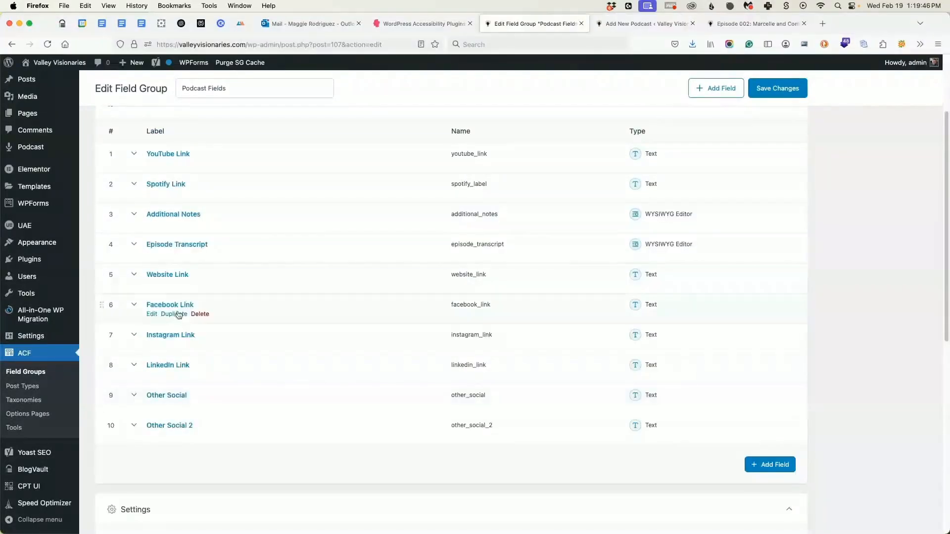
# Review the Podcast Fields group's location rule and its post type choices, keeping Podcast selected.
pyautogui.scroll(-5, 185, 336)
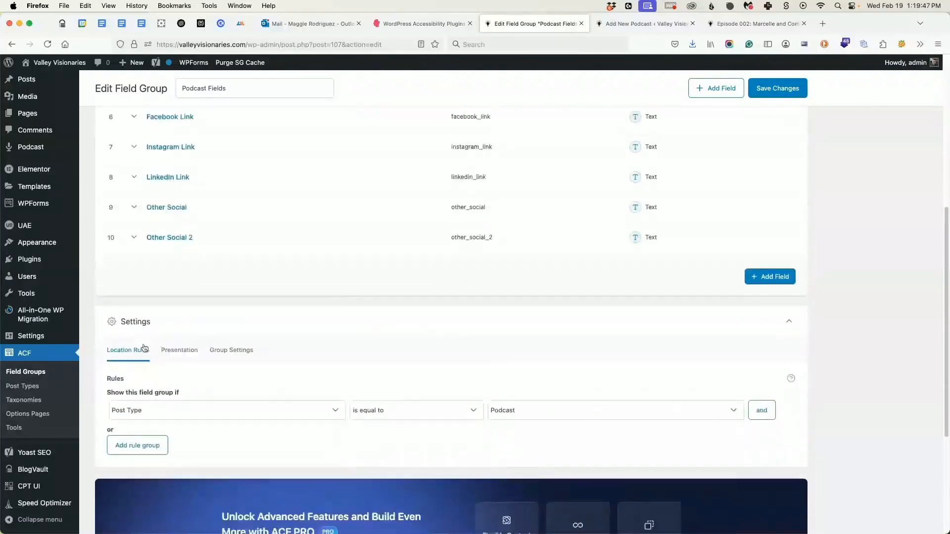
pyautogui.scroll(-2, 144, 348)
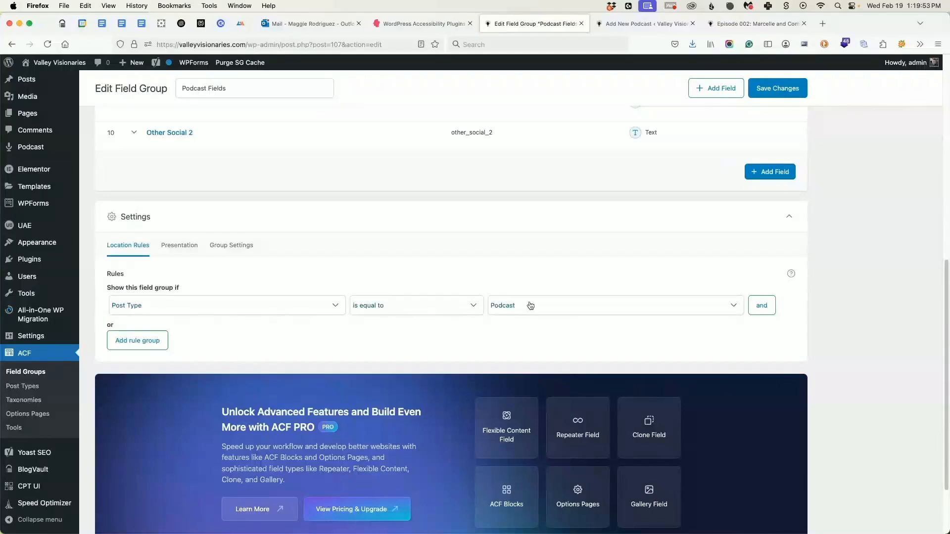
pyautogui.scroll(10, 524, 327)
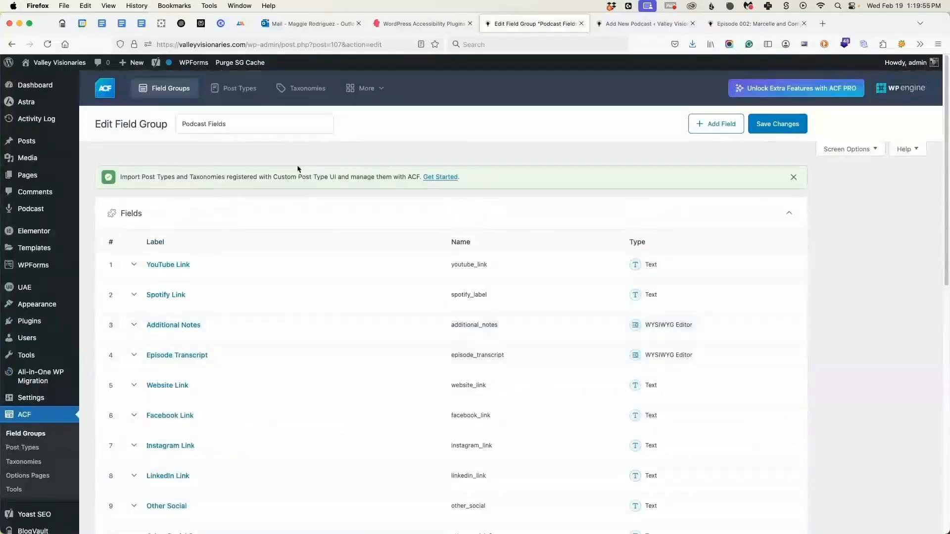
pyautogui.scroll(-10, 734, 244)
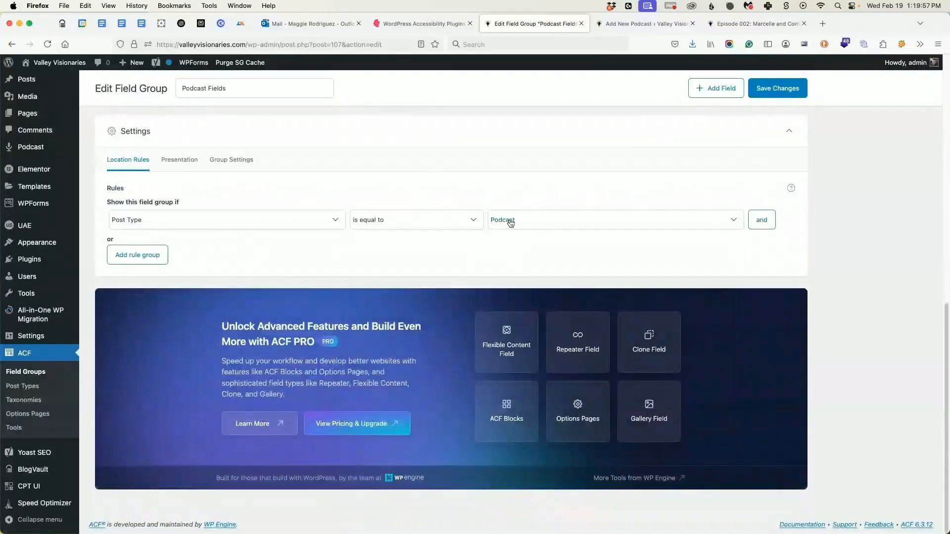
pyautogui.click(648, 225)
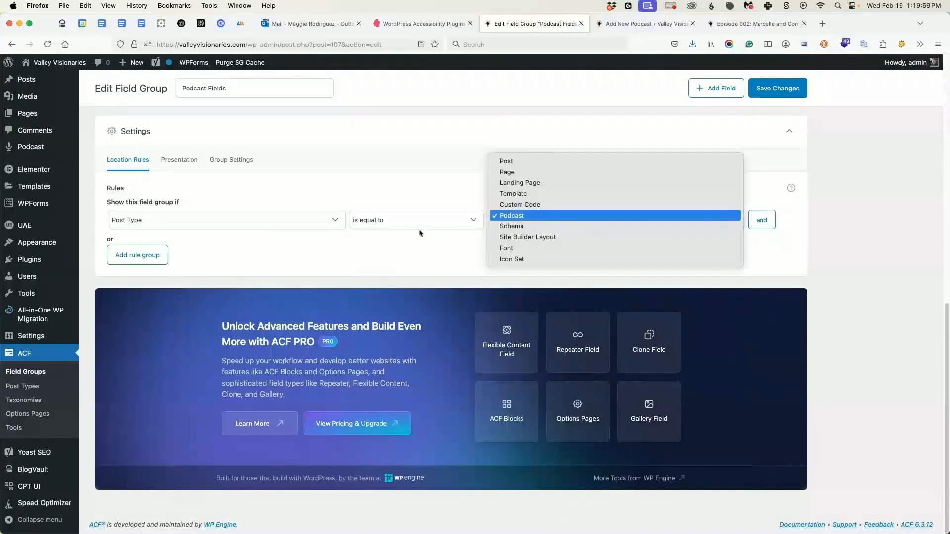
pyautogui.click(648, 214)
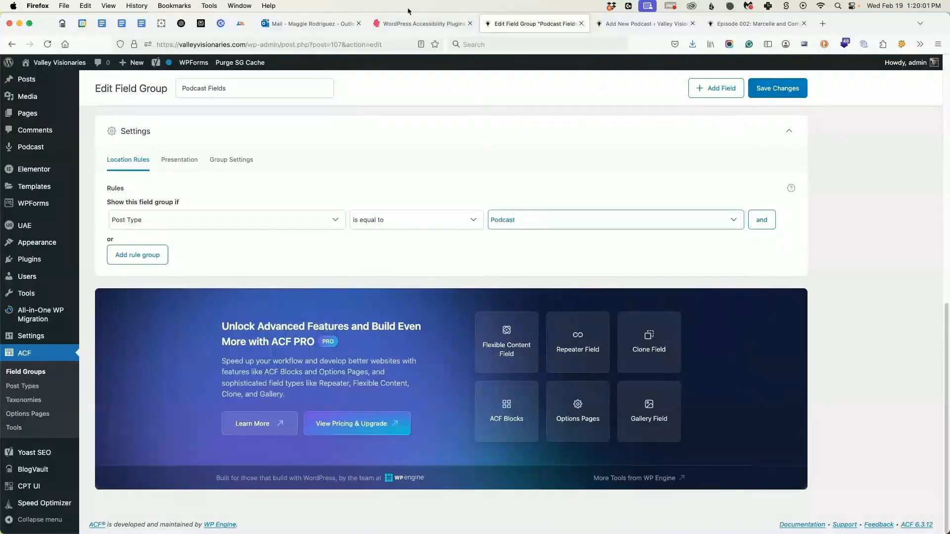
# Review the custom fields on the blank new podcast entry and view the published Episode 002 page.
pyautogui.click(630, 21)
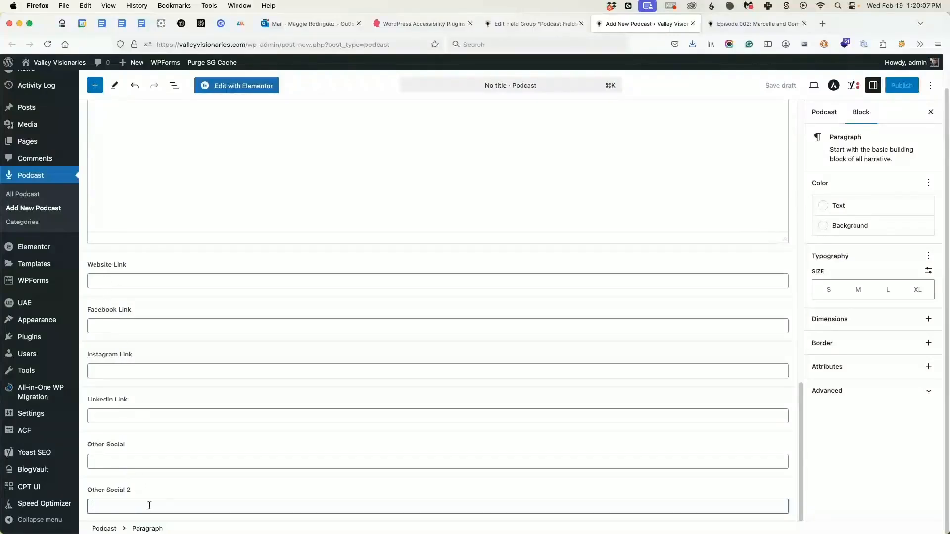
pyautogui.scroll(15, 254, 394)
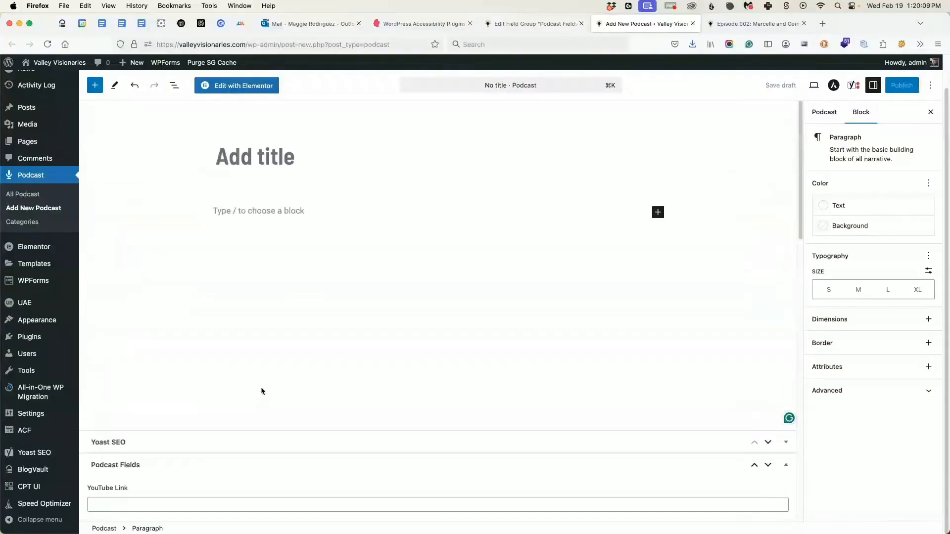
pyautogui.scroll(2, 264, 390)
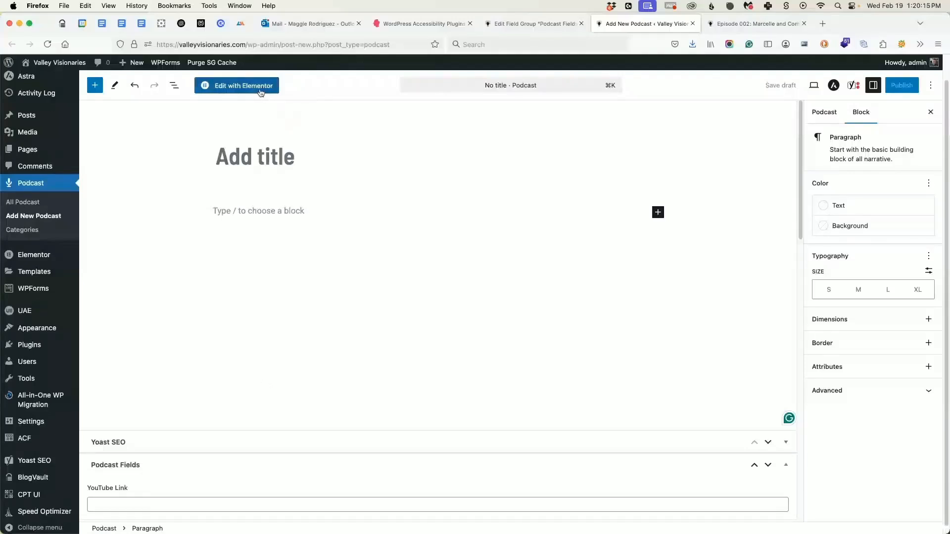
pyautogui.scroll(-5, 203, 460)
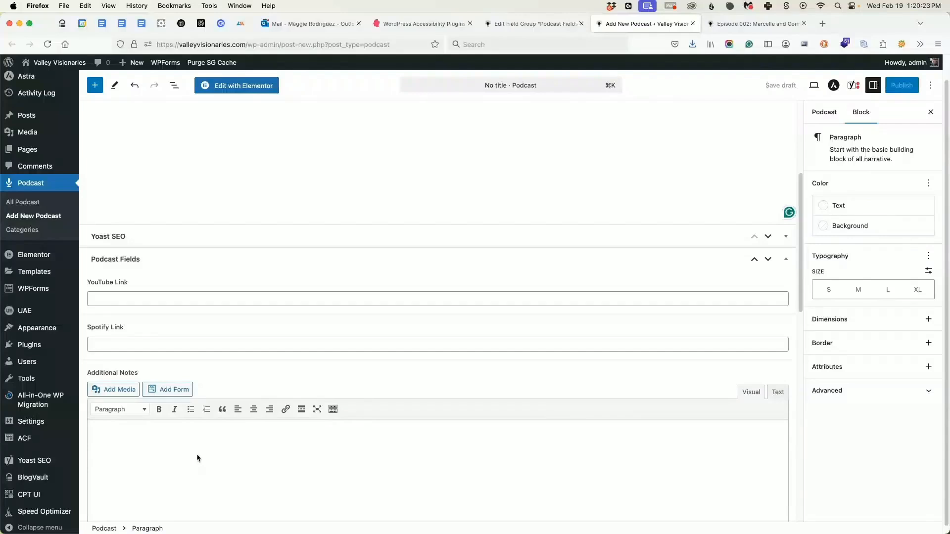
pyautogui.click(738, 23)
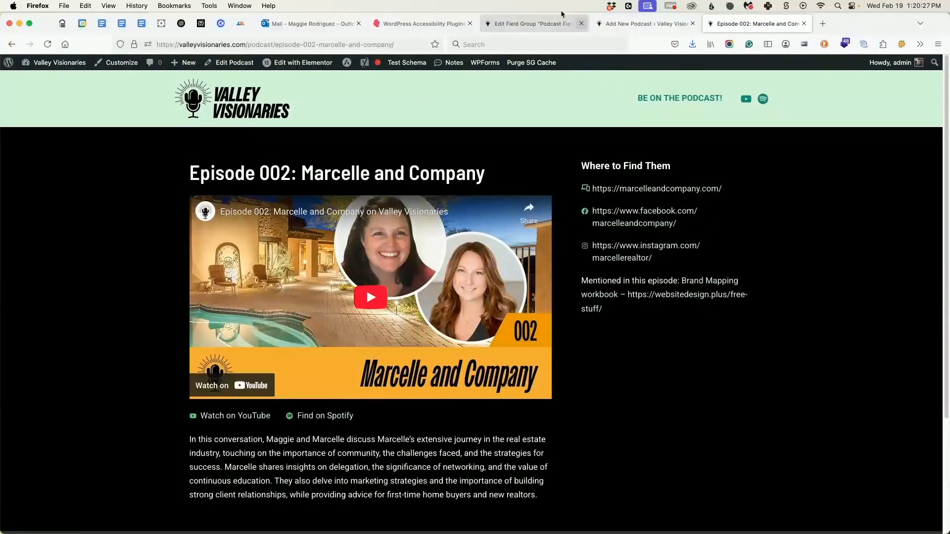
# Open the Podcast Template from Elementor's Theme Builder for editing.
pyautogui.click(535, 23)
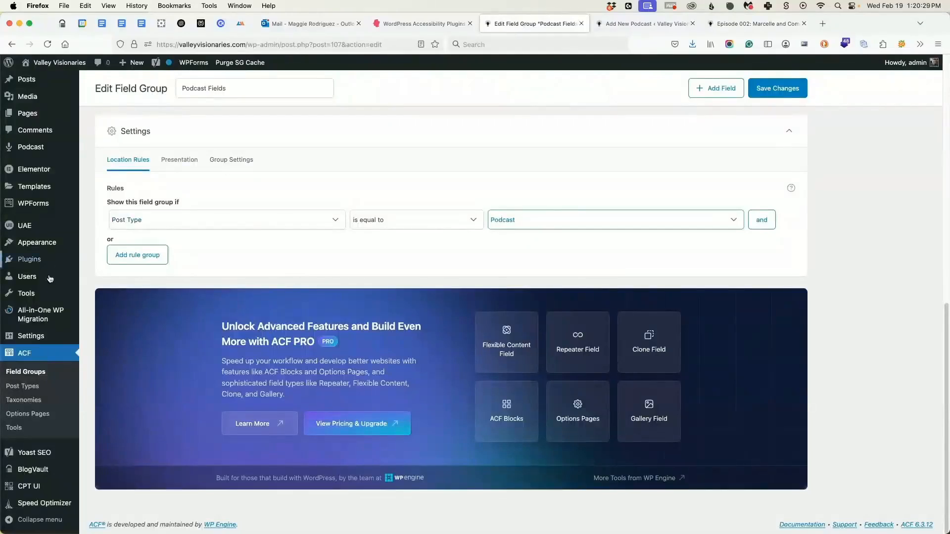
pyautogui.moveTo(41, 180)
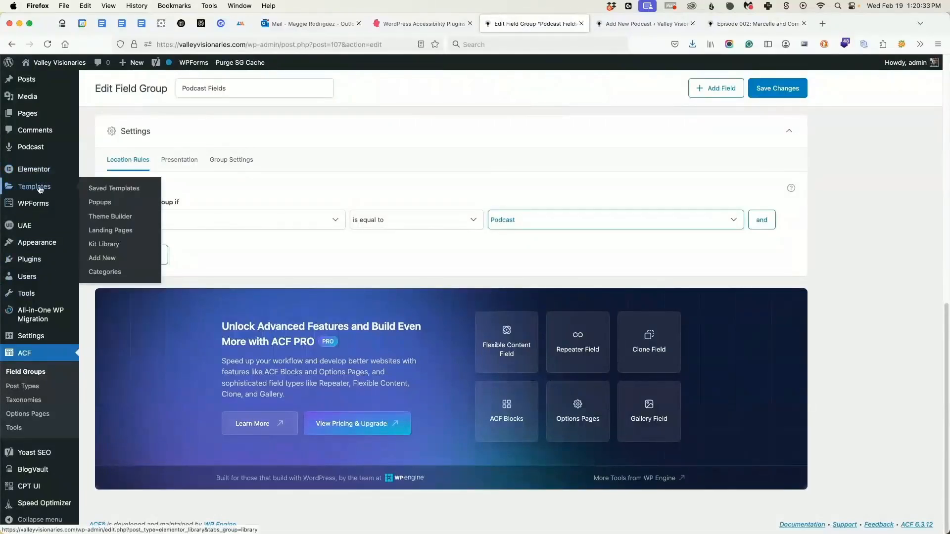
pyautogui.click(101, 219)
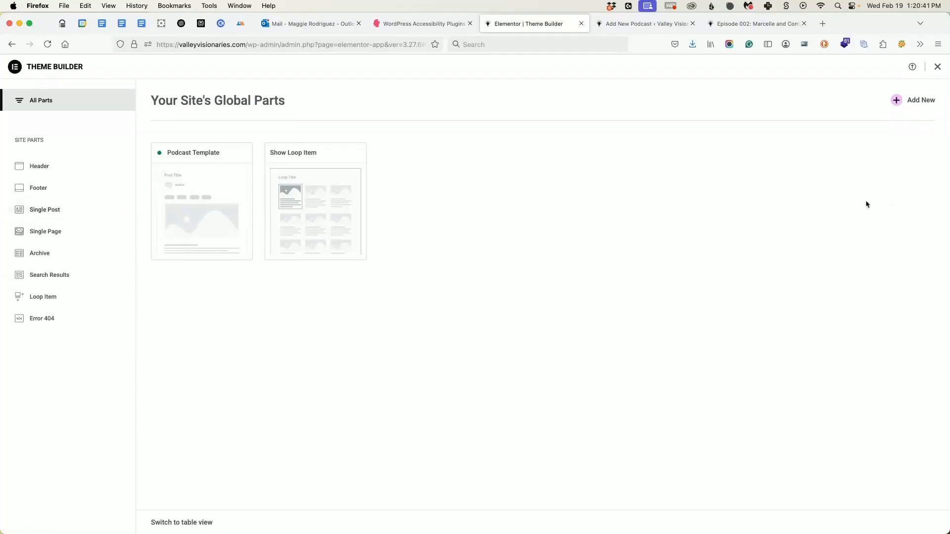
pyautogui.click(227, 180)
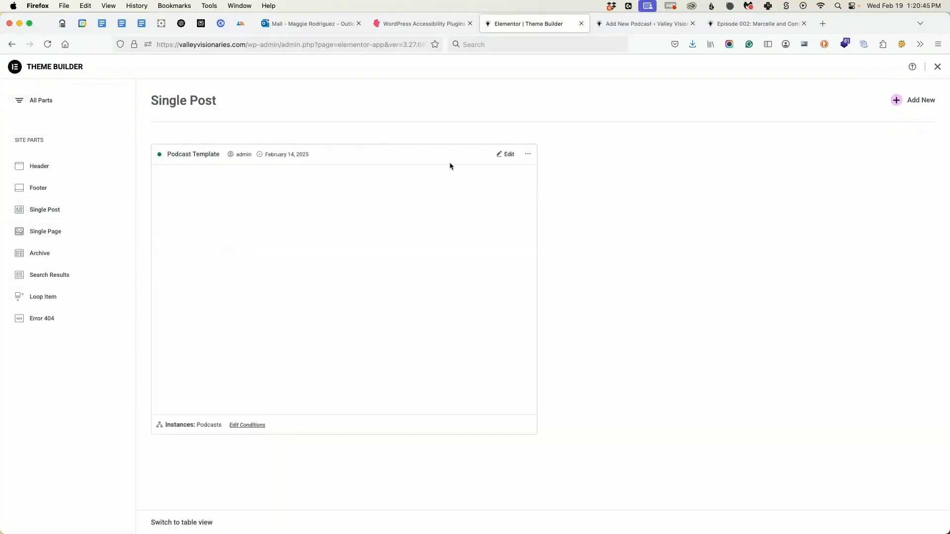
pyautogui.click(510, 155)
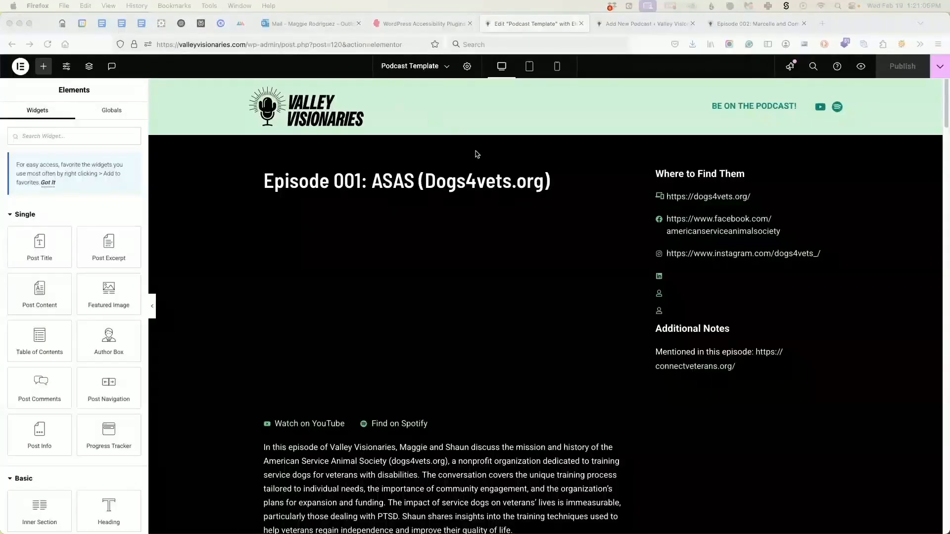
# Examine the Podcast Template's general settings and preview settings, including the dynamic content type and the episode used for preview.
pyautogui.click(467, 66)
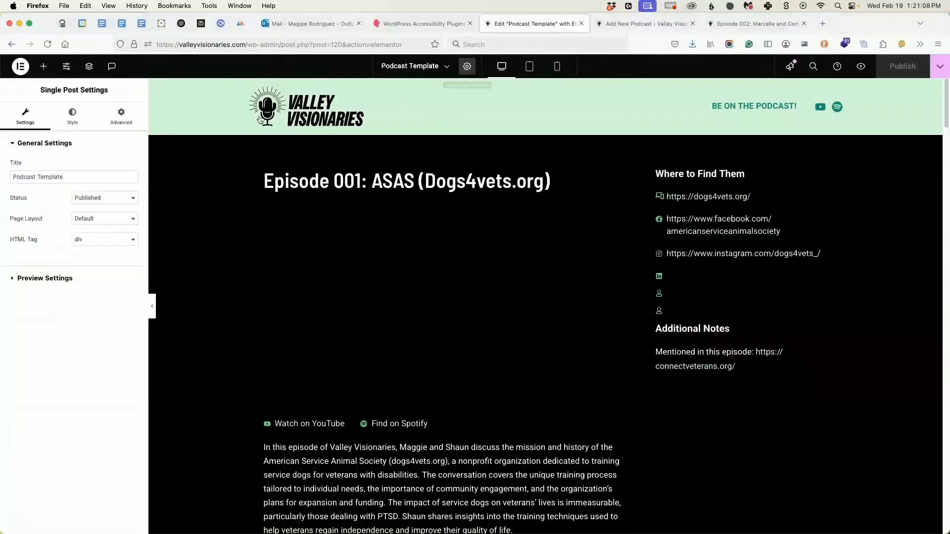
pyautogui.click(32, 176)
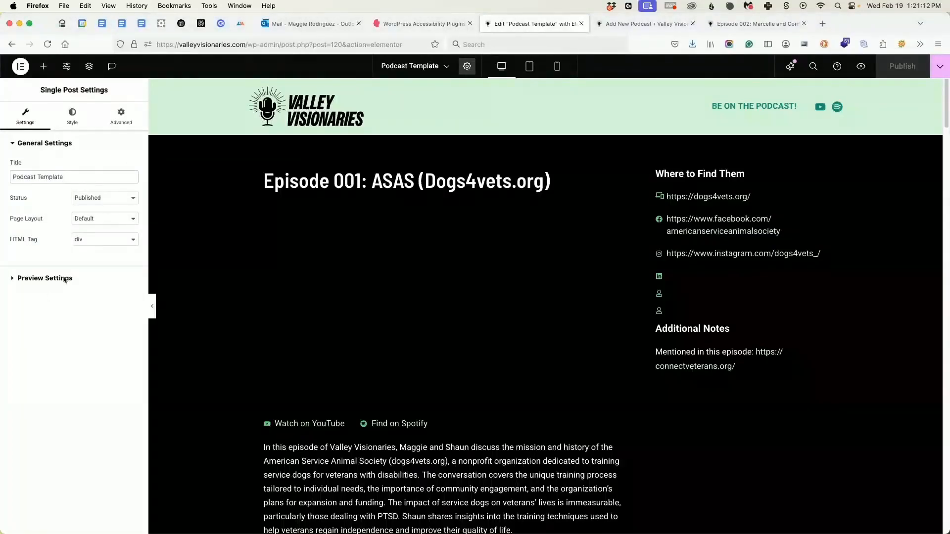
pyautogui.click(26, 279)
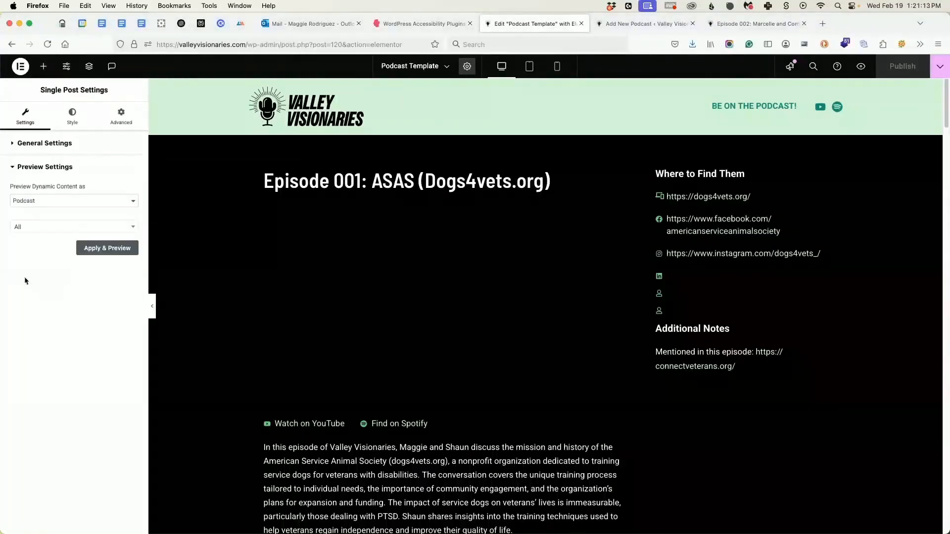
pyautogui.click(40, 202)
pyautogui.click(63, 338)
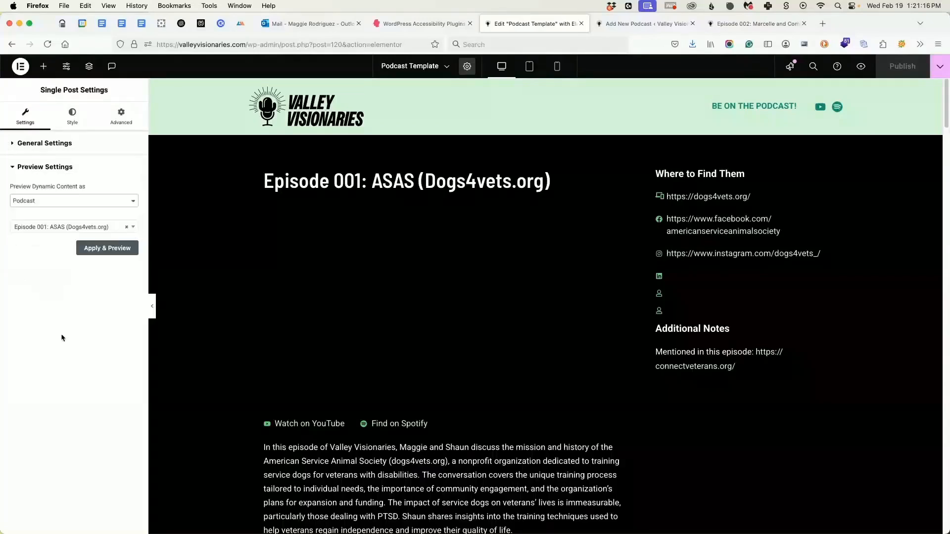
pyautogui.click(57, 198)
pyautogui.click(64, 200)
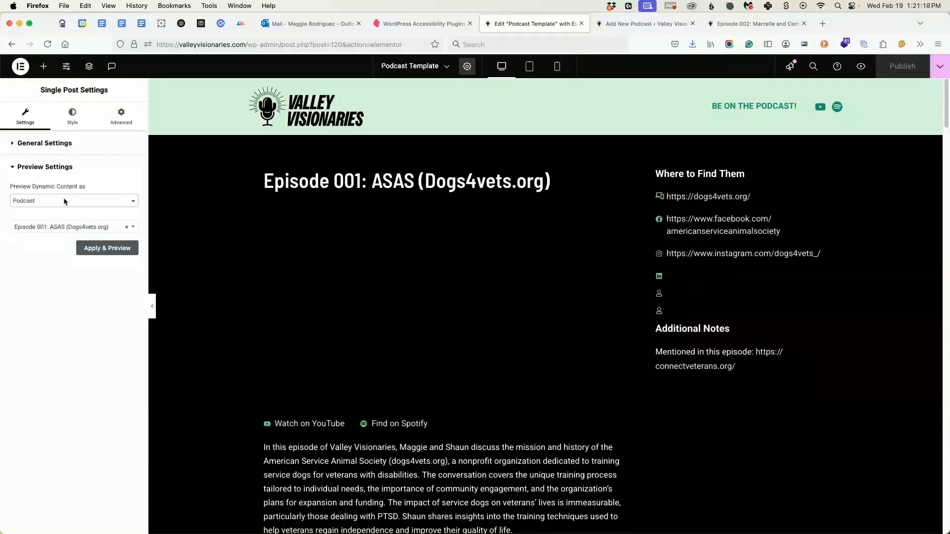
pyautogui.click(48, 228)
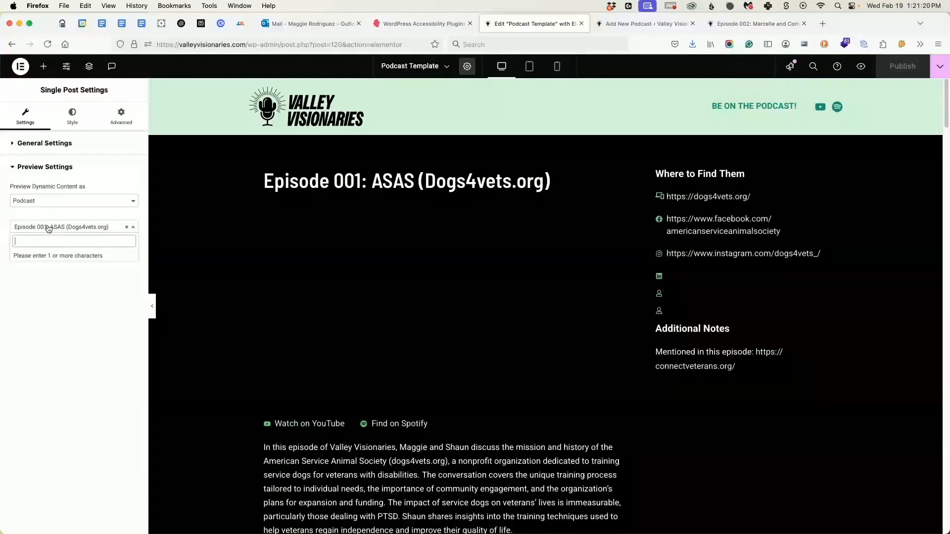
pyautogui.click(48, 228)
# Compare the empty new podcast entry's title and fields with the template's preview episode selection.
pyautogui.click(632, 24)
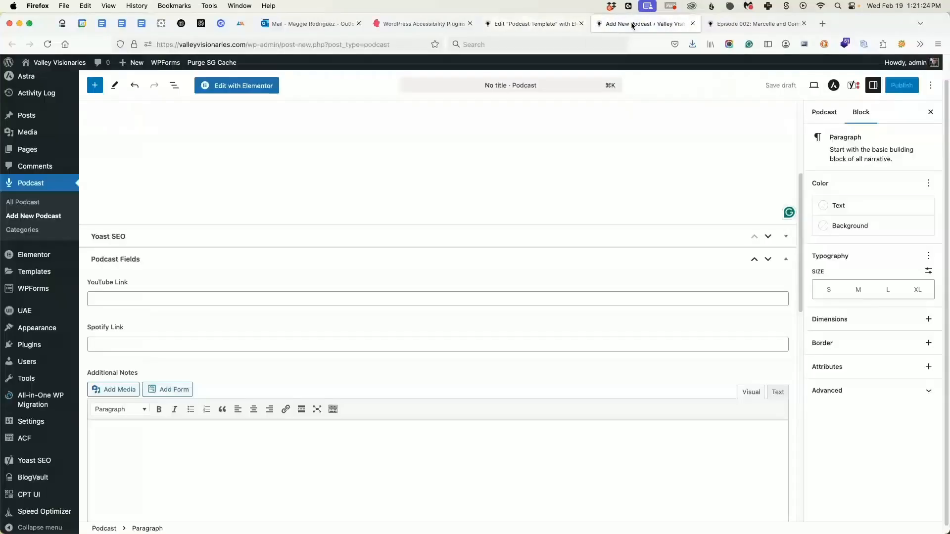
pyautogui.click(251, 150)
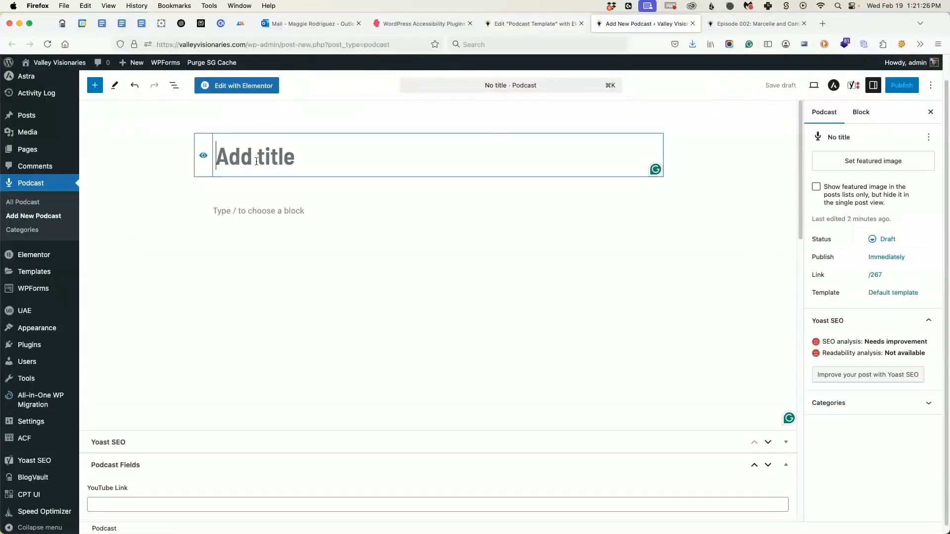
pyautogui.scroll(-5, 167, 396)
pyautogui.scroll(-3, 201, 363)
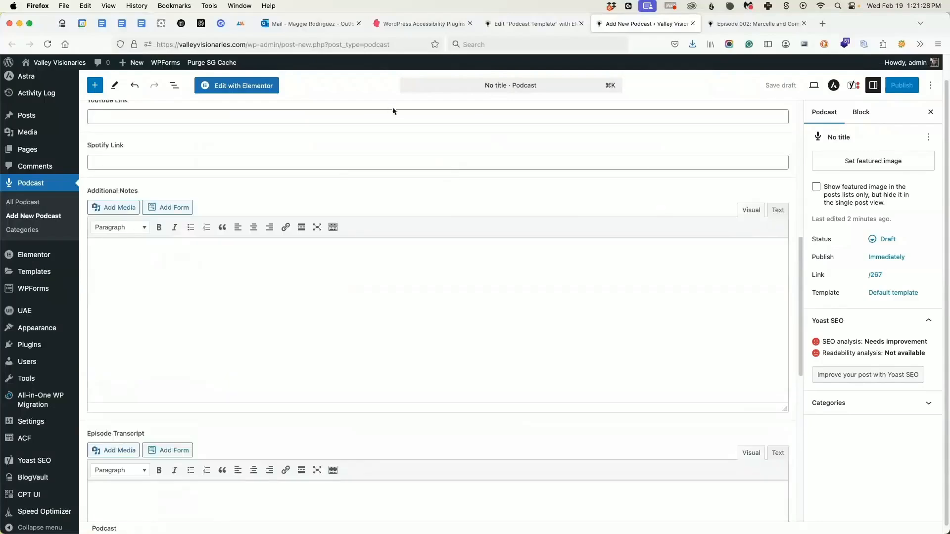
pyautogui.click(520, 23)
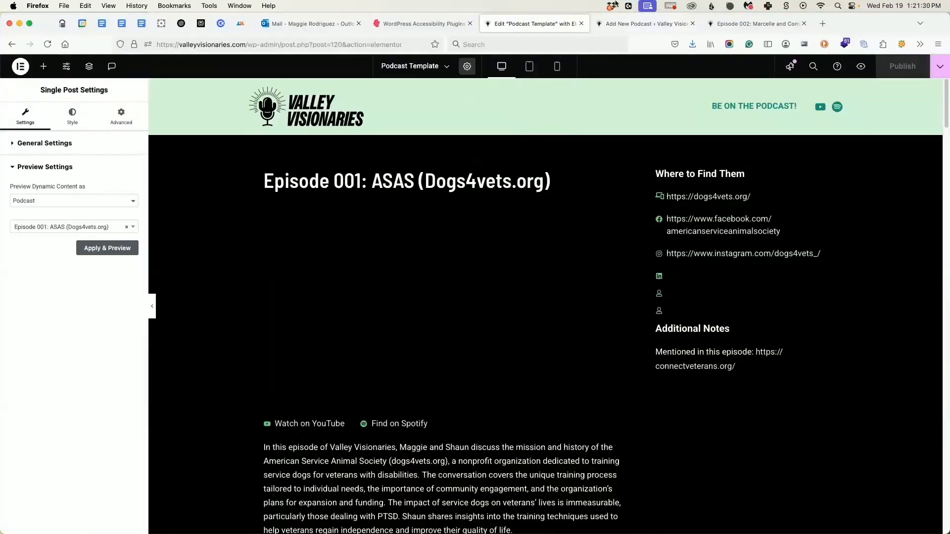
pyautogui.click(28, 230)
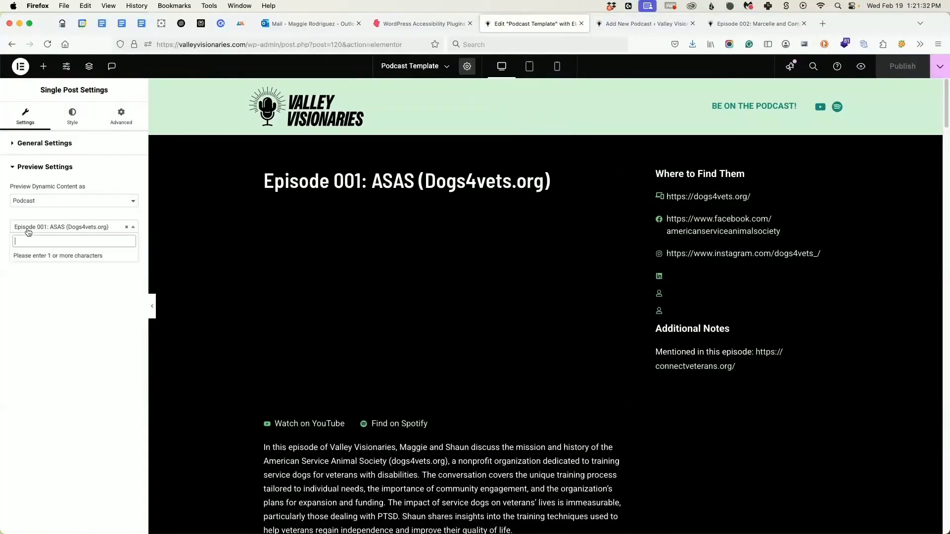
pyautogui.click(78, 381)
# Inspect the template's Post Title widget and the Where to Find Them column.
pyautogui.click(256, 180)
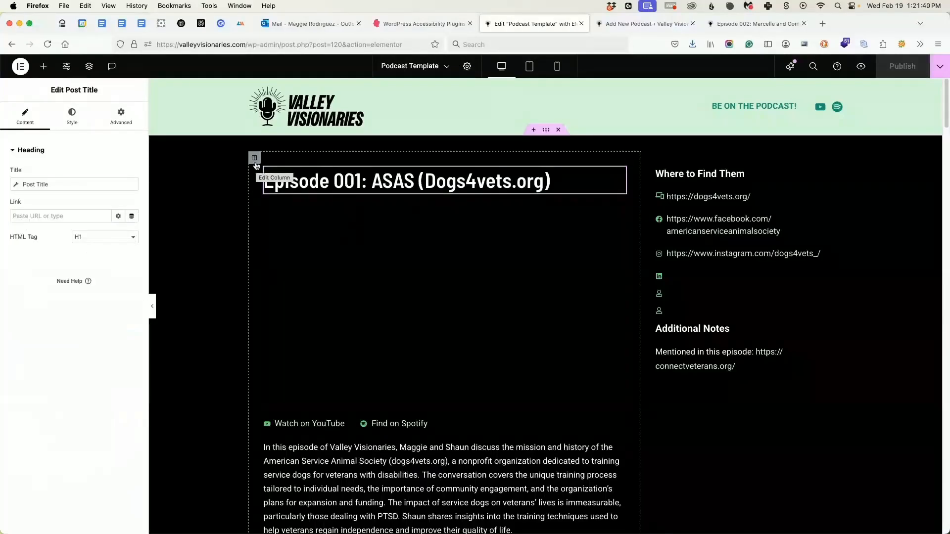
pyautogui.scroll(-5, 707, 221)
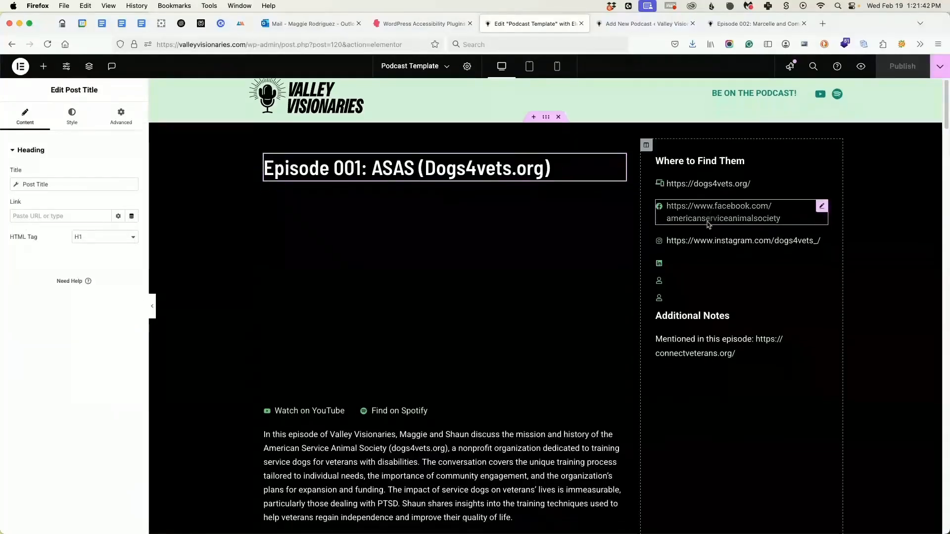
pyautogui.scroll(5, 634, 337)
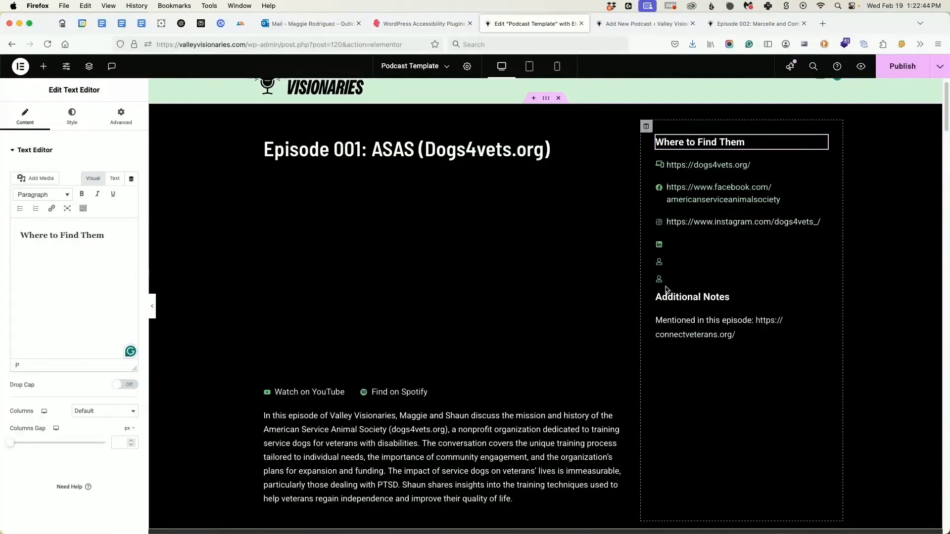
# Find the Icon List widget and add it directly below the Where to Find Them heading.
pyautogui.click(43, 65)
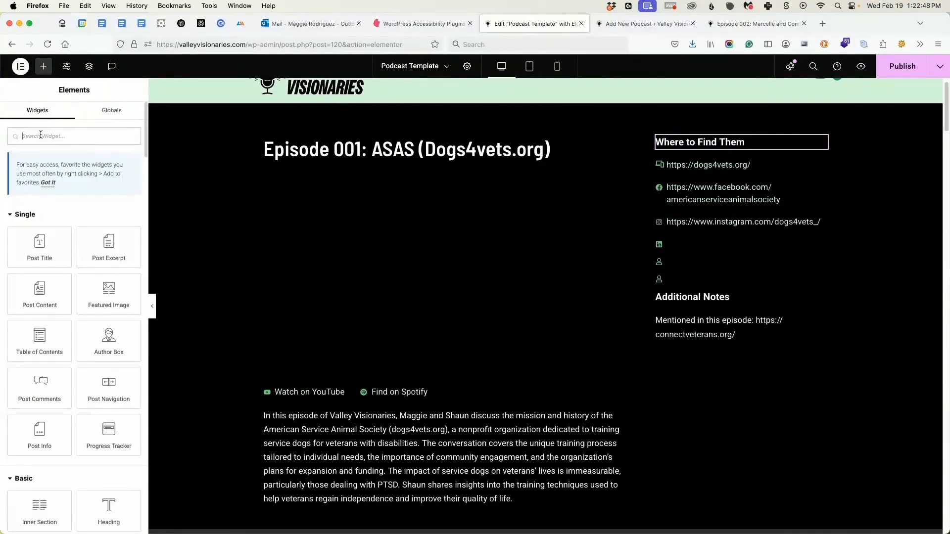
pyautogui.write('list')
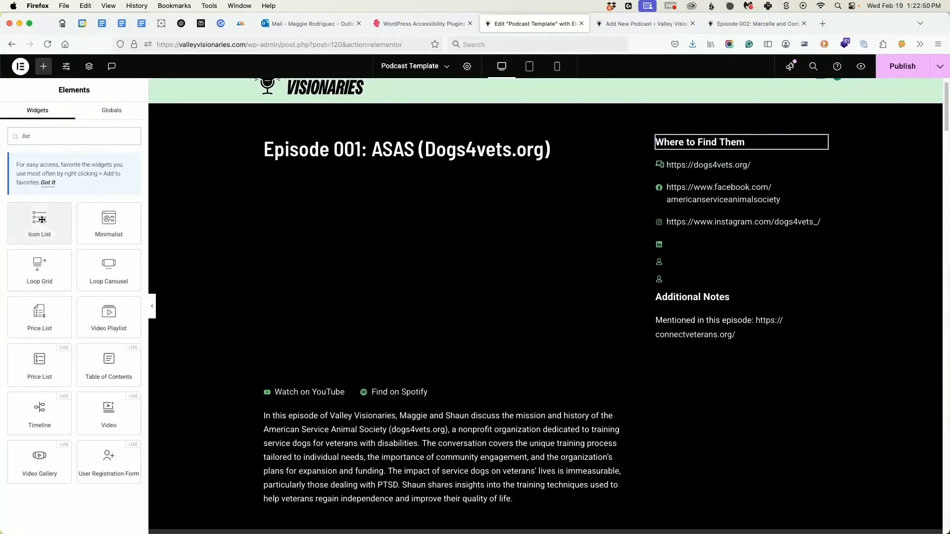
pyautogui.click(42, 222)
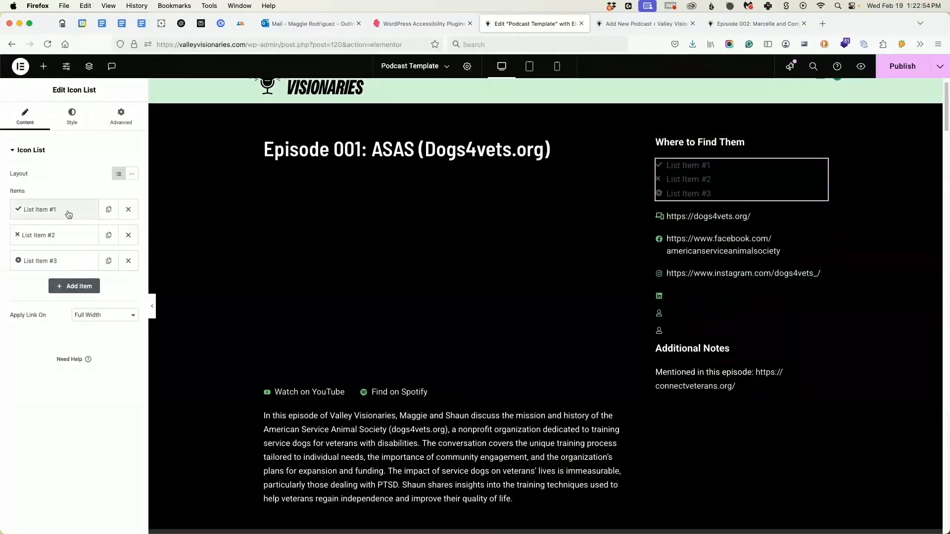
pyautogui.click(70, 242)
pyautogui.click(72, 242)
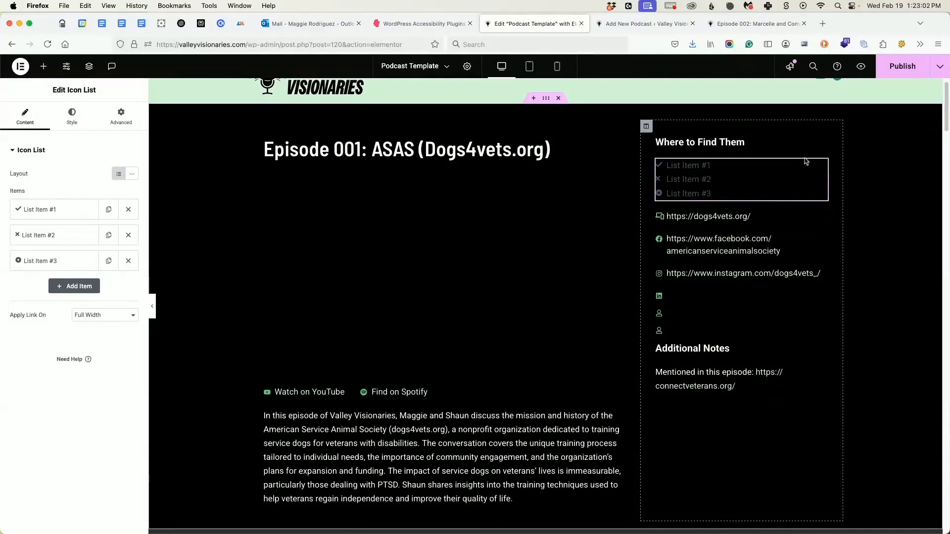
# Inspect the new Icon List's first item and advanced layout options, and delete the widget.
pyautogui.click(66, 210)
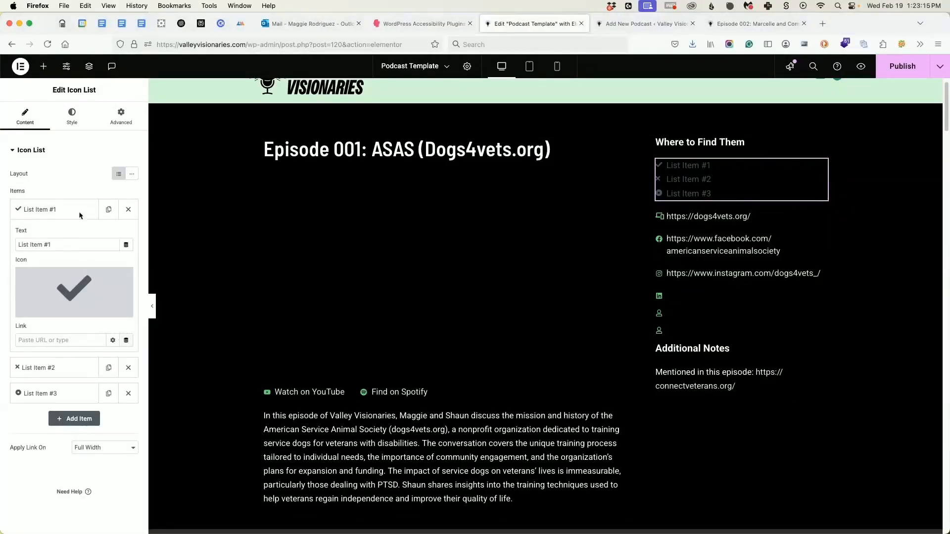
pyautogui.click(119, 122)
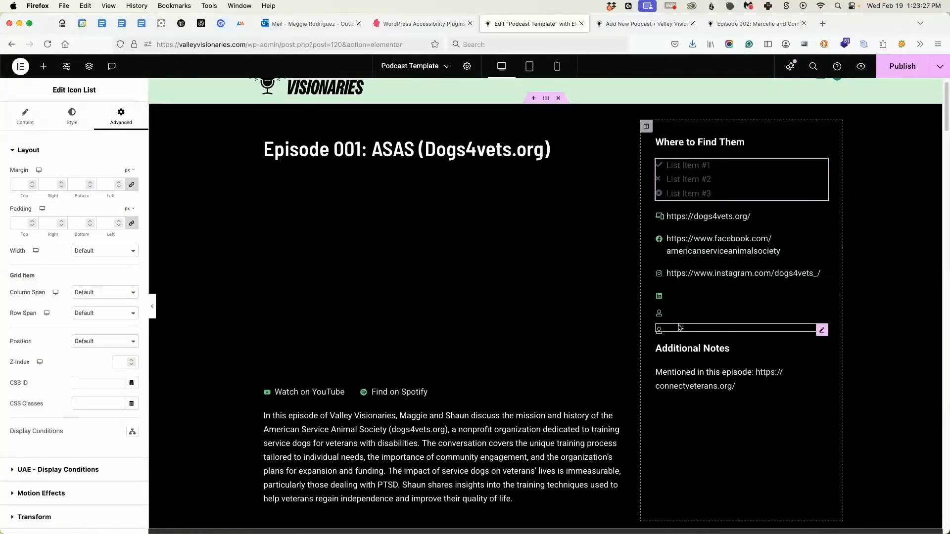
pyautogui.rightClick(825, 170)
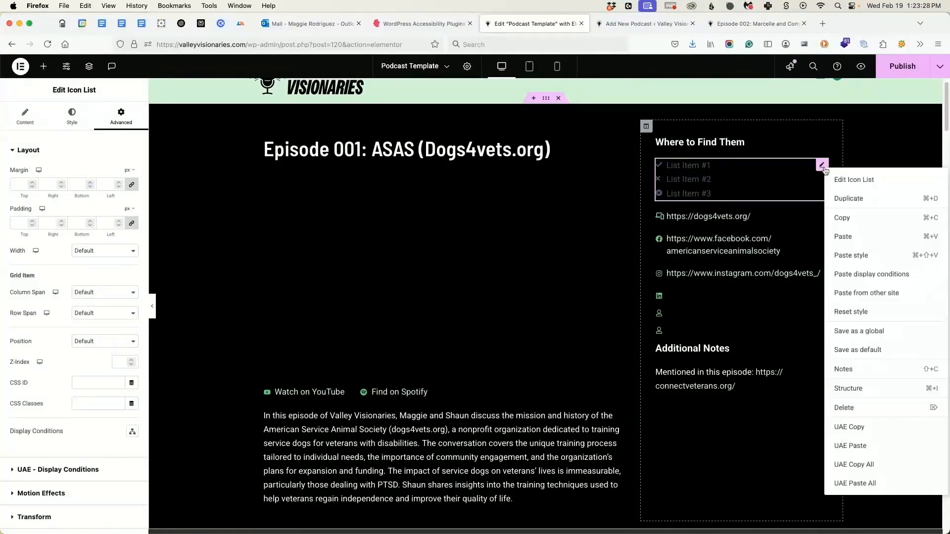
pyautogui.click(855, 409)
# Compare the website entry in the template's Where to Find Them column with the Website Link field of the new podcast entry.
pyautogui.click(715, 165)
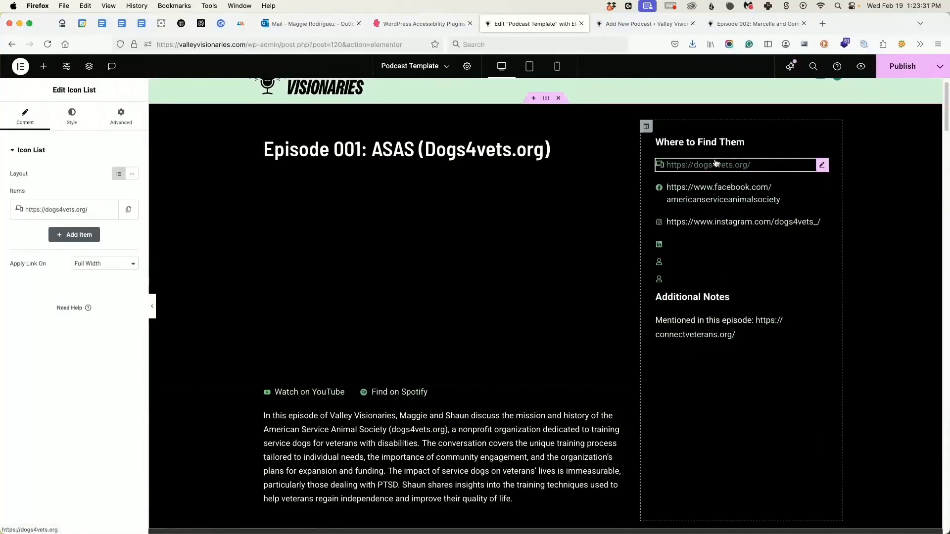
pyautogui.click(643, 23)
pyautogui.scroll(-12, 142, 446)
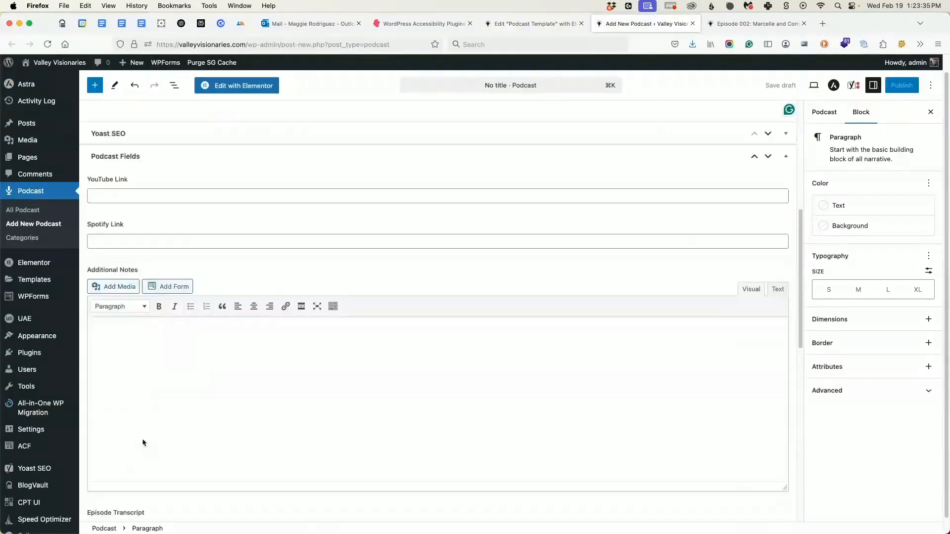
pyautogui.scroll(-2, 142, 437)
pyautogui.click(122, 396)
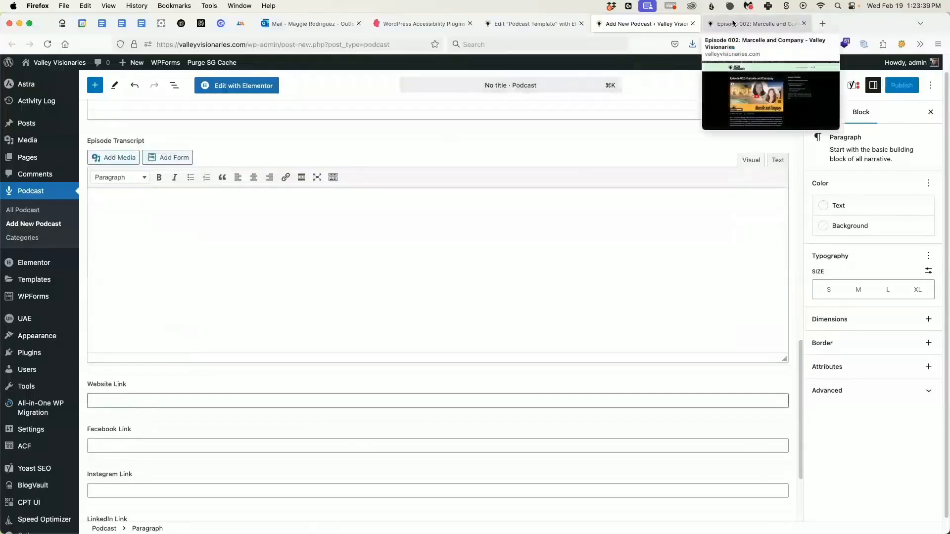
pyautogui.click(560, 24)
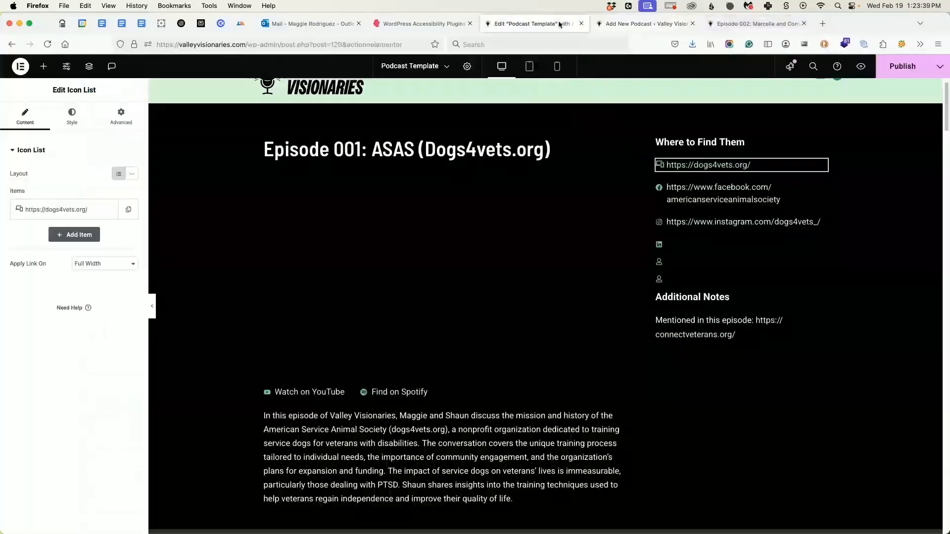
# Clear the website list item's text and reassign it to an ACF Field dynamic tag with the Website Link key.
pyautogui.click(54, 213)
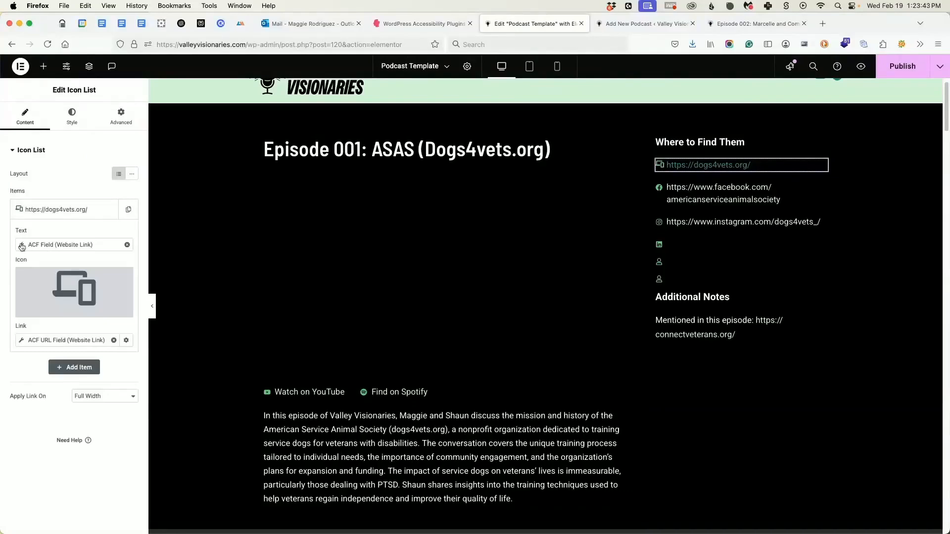
pyautogui.click(127, 246)
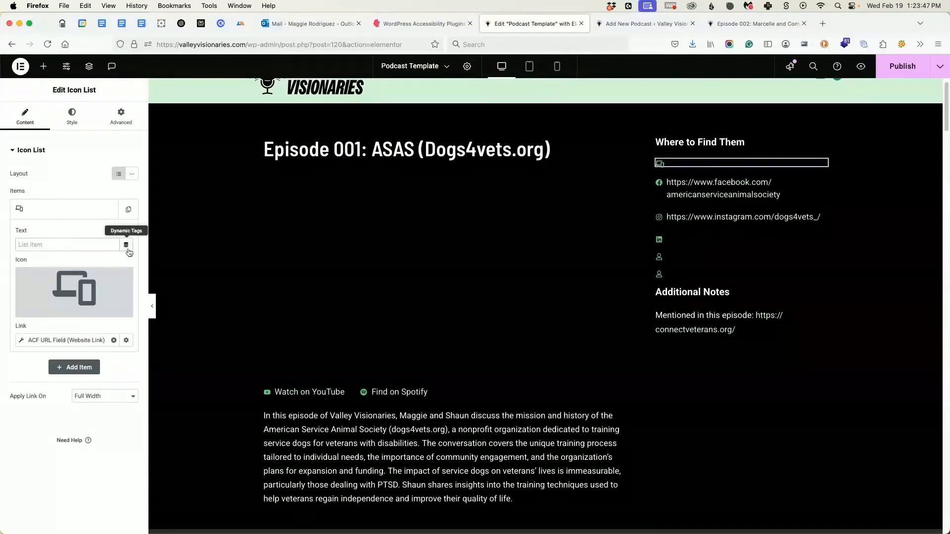
pyautogui.click(127, 246)
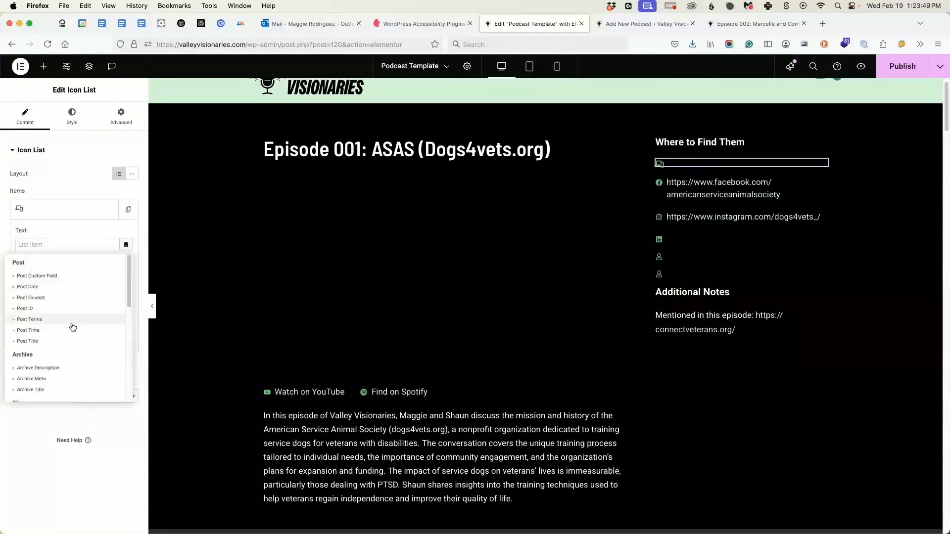
pyautogui.scroll(-10, 85, 319)
pyautogui.click(28, 395)
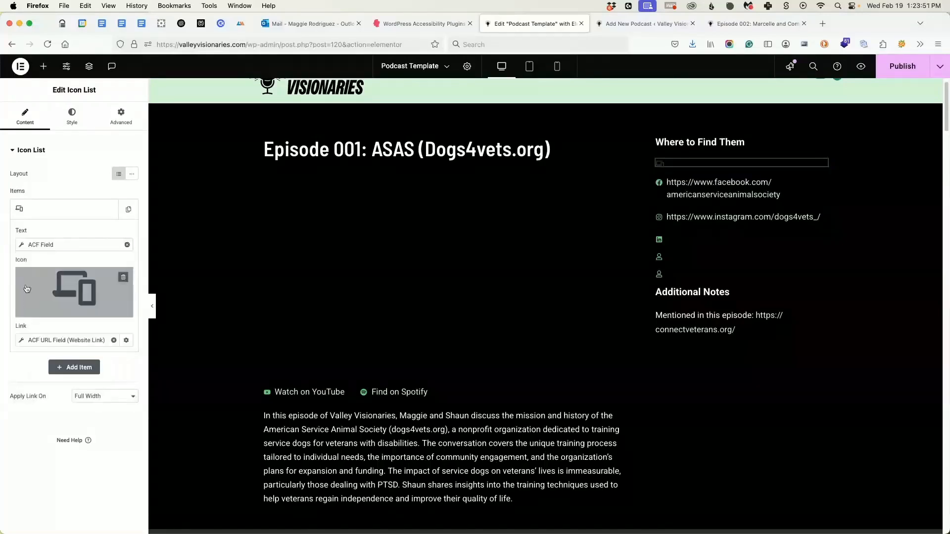
pyautogui.click(22, 246)
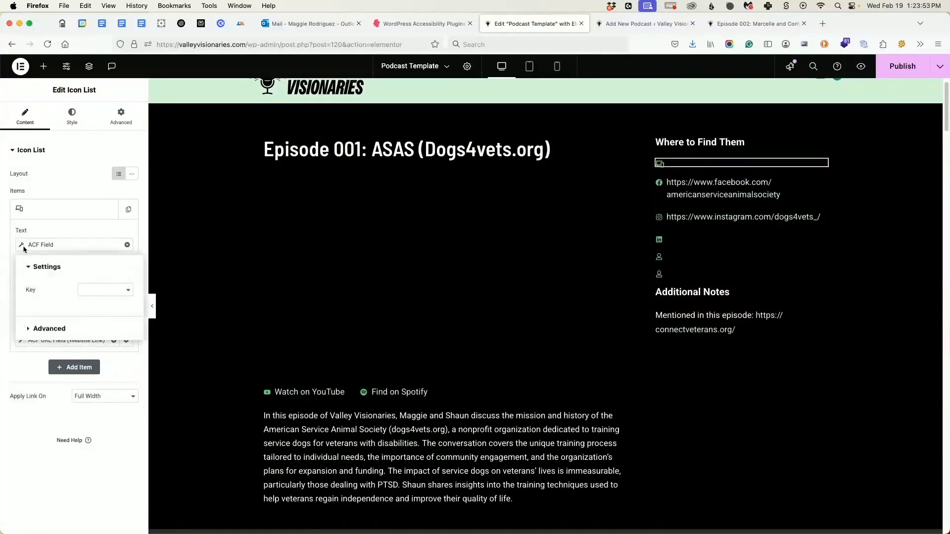
pyautogui.click(93, 288)
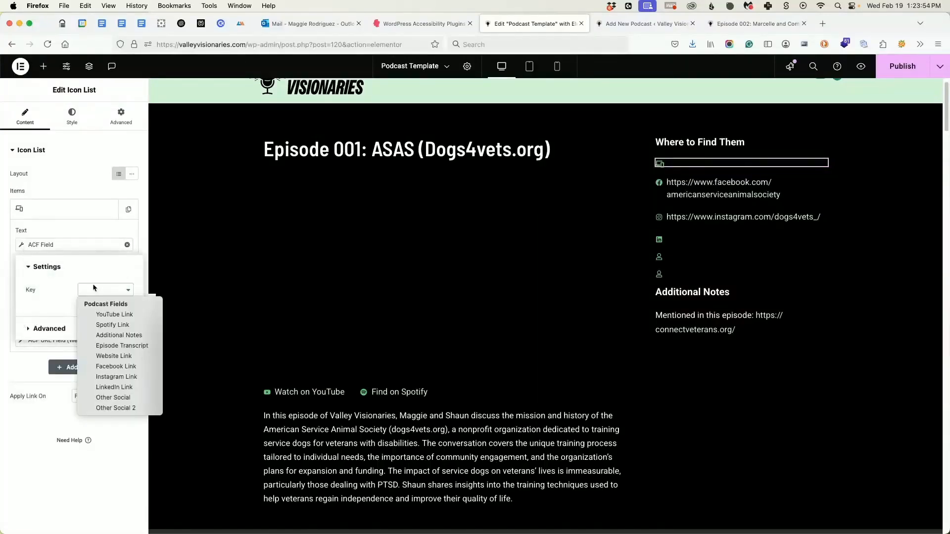
pyautogui.click(114, 356)
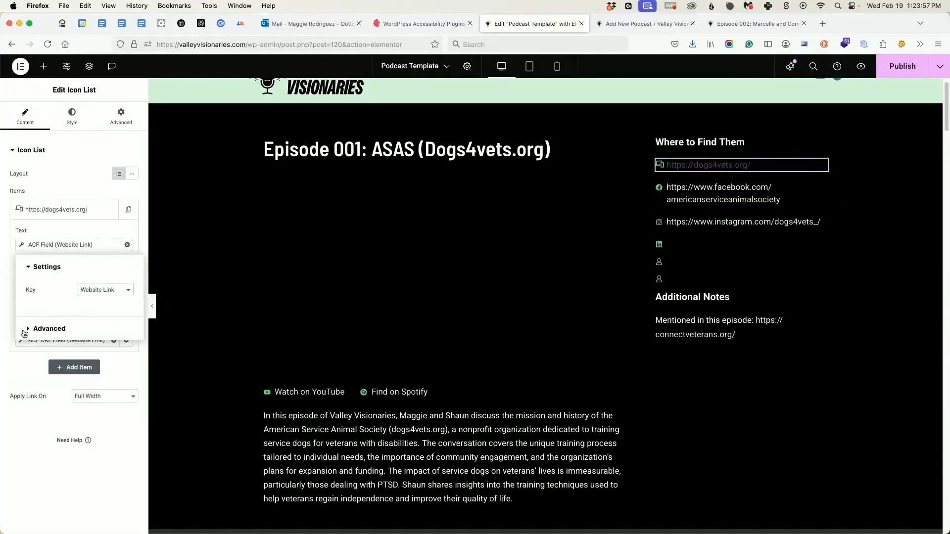
pyautogui.click(25, 331)
pyautogui.click(28, 292)
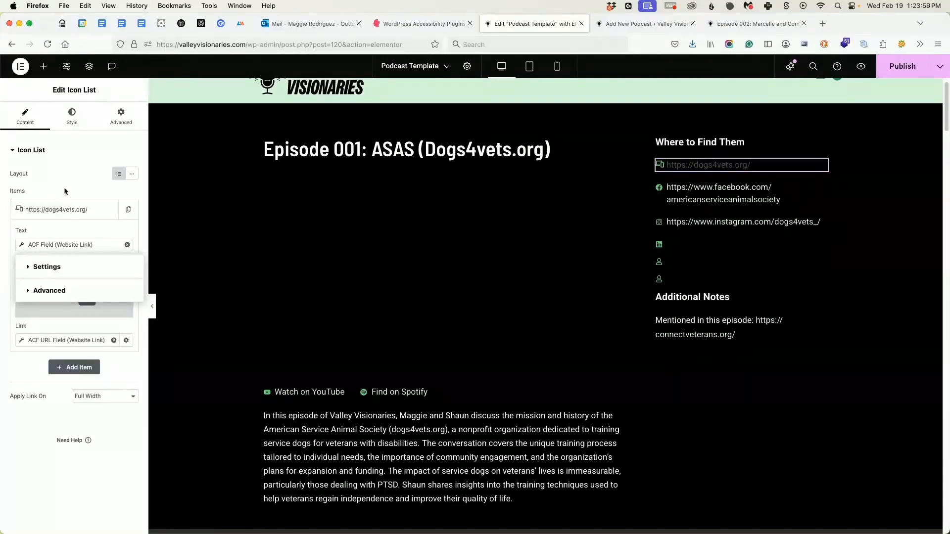
pyautogui.click(6, 208)
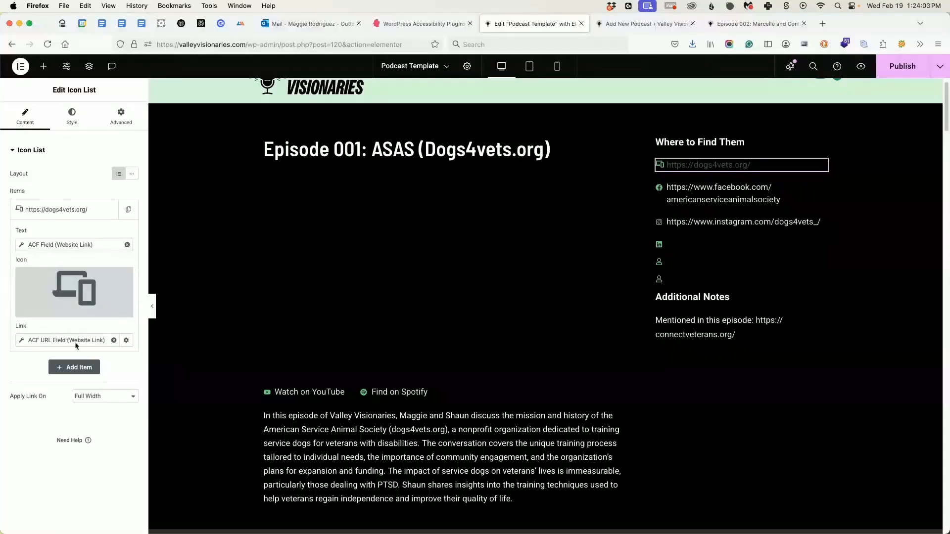
# Clear the website list item's link and reassign it to an ACF URL Field dynamic tag with the Website Link key.
pyautogui.click(114, 340)
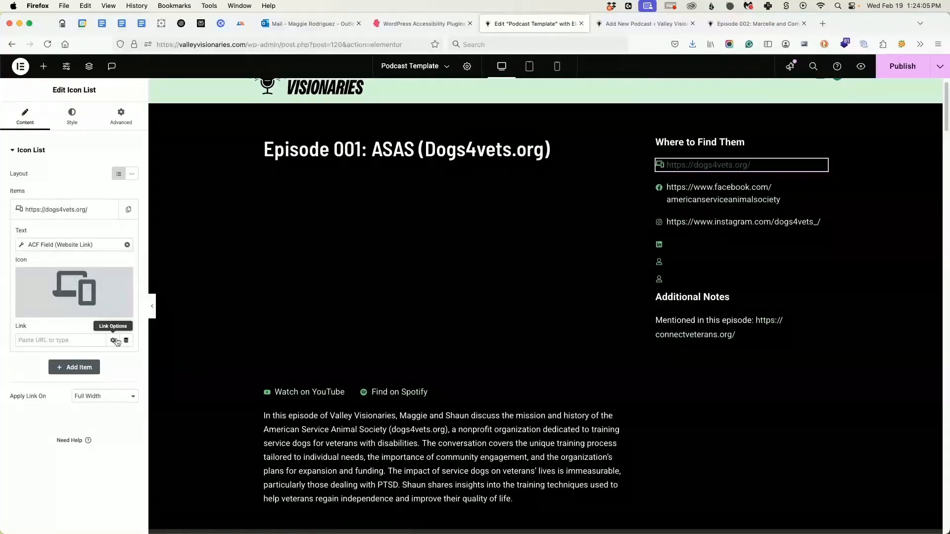
pyautogui.click(127, 340)
pyautogui.scroll(-3, 65, 462)
pyautogui.click(35, 489)
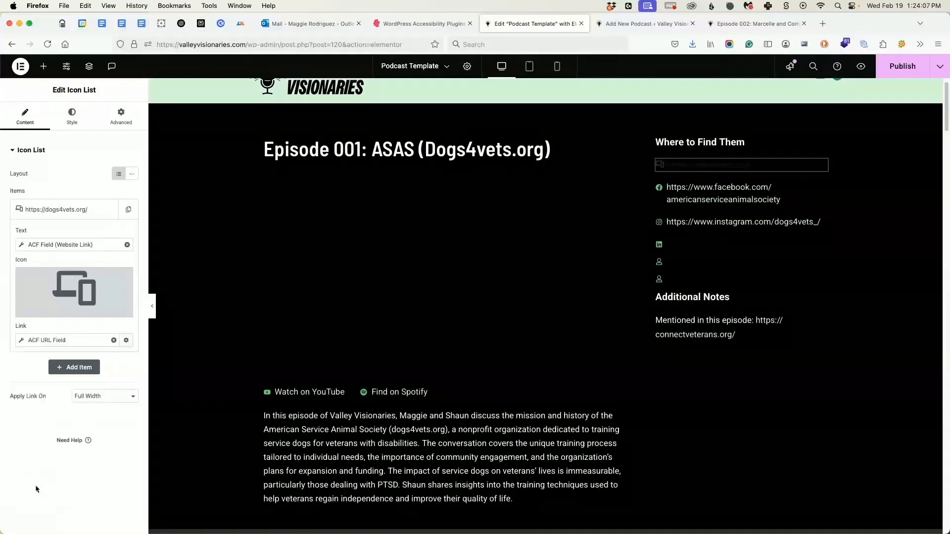
pyautogui.click(22, 345)
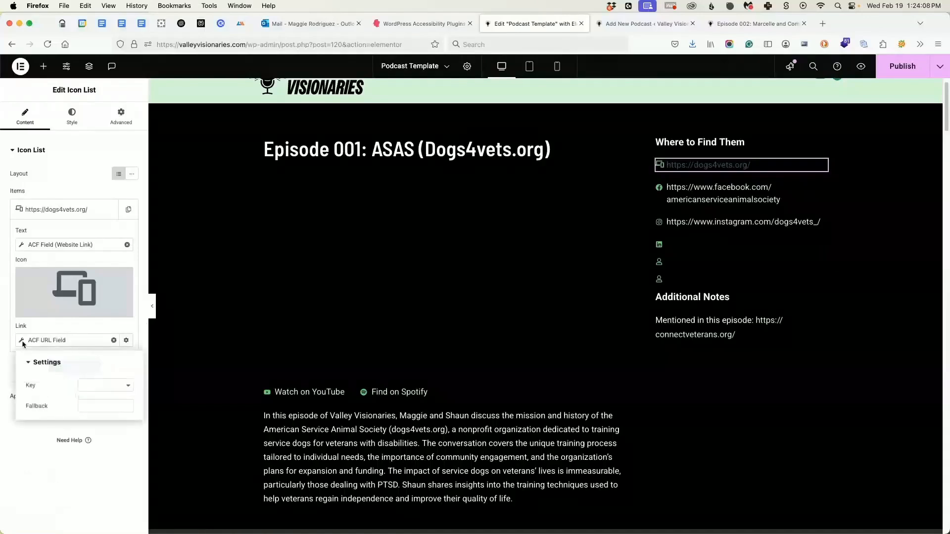
pyautogui.click(83, 386)
pyautogui.click(117, 431)
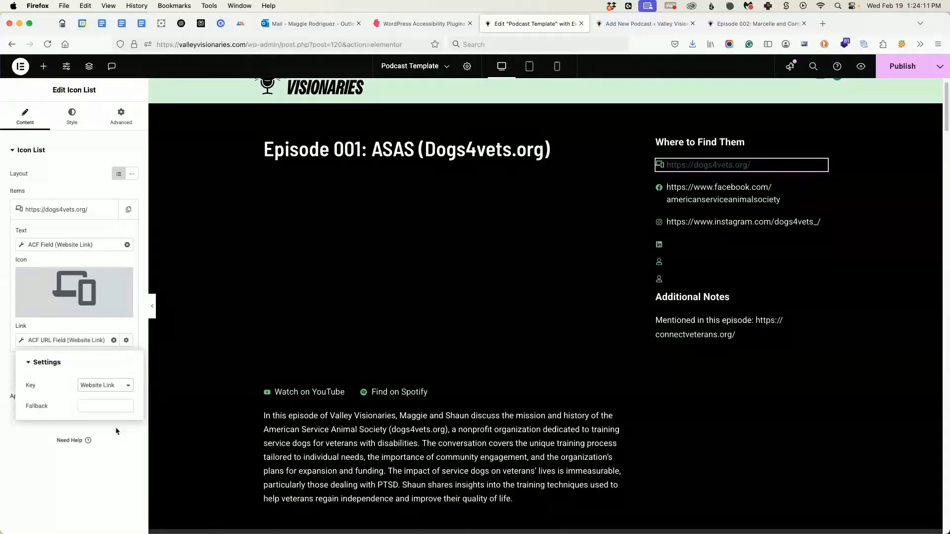
pyautogui.click(66, 482)
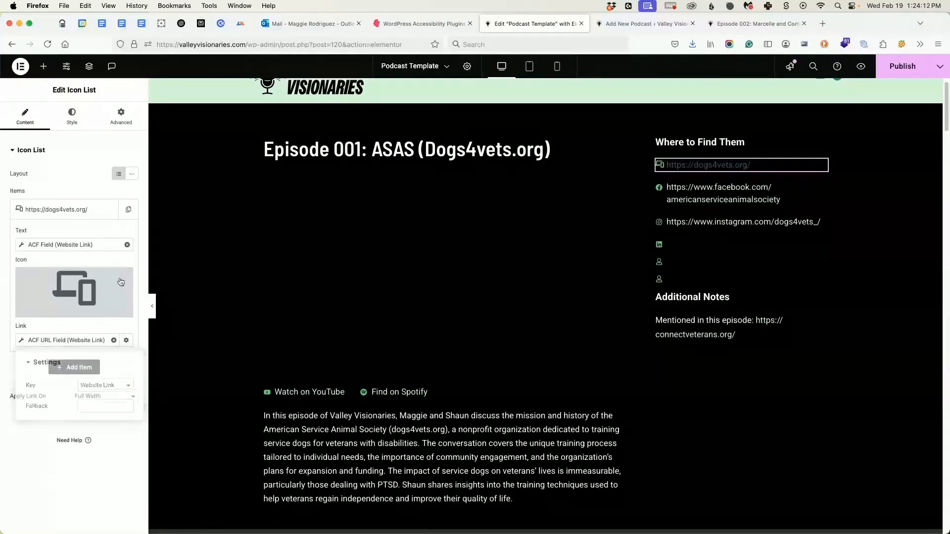
# Review the website icon list's existing display condition and its options, remove the condition, and save the change.
pyautogui.click(72, 118)
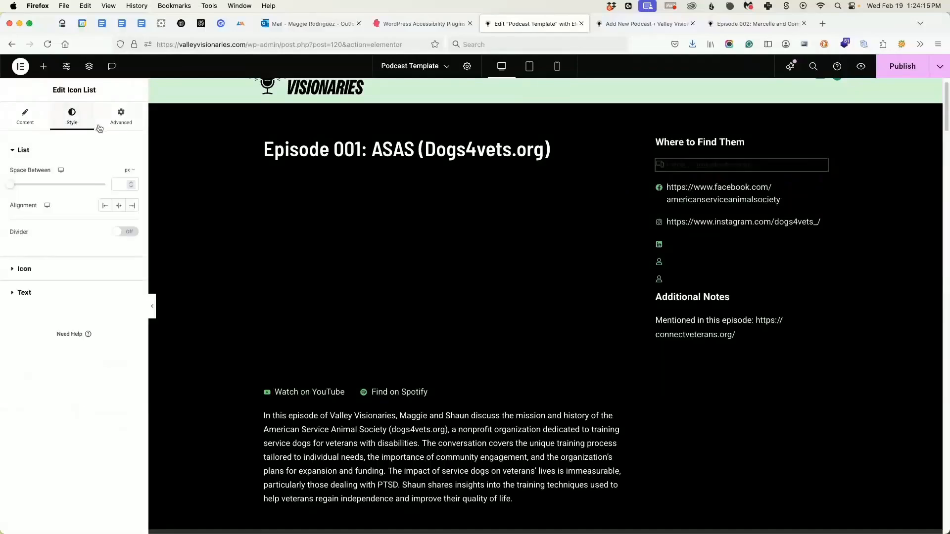
pyautogui.click(125, 119)
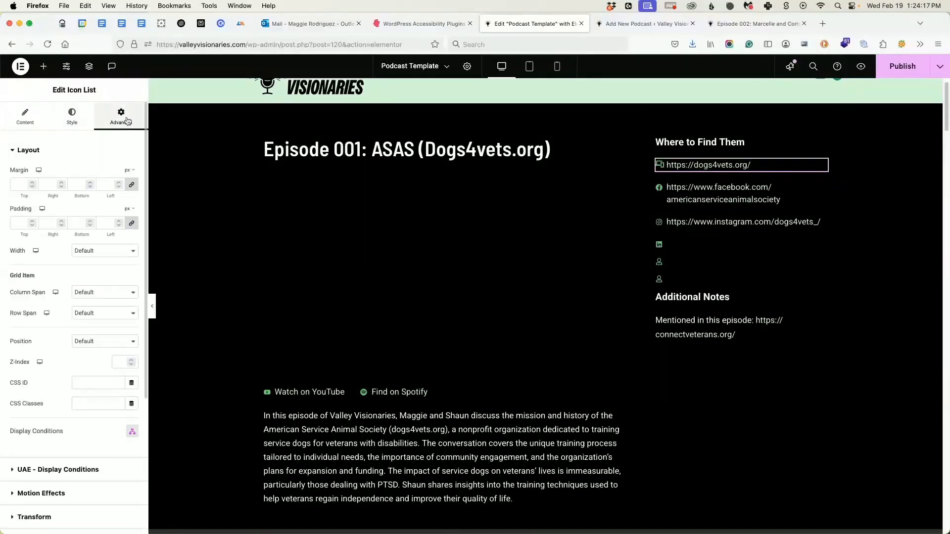
pyautogui.click(132, 432)
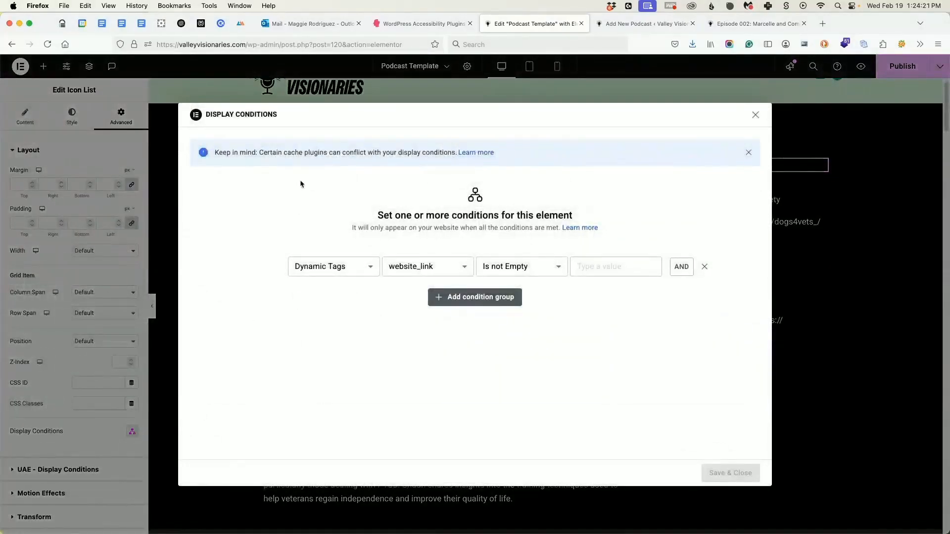
pyautogui.click(344, 271)
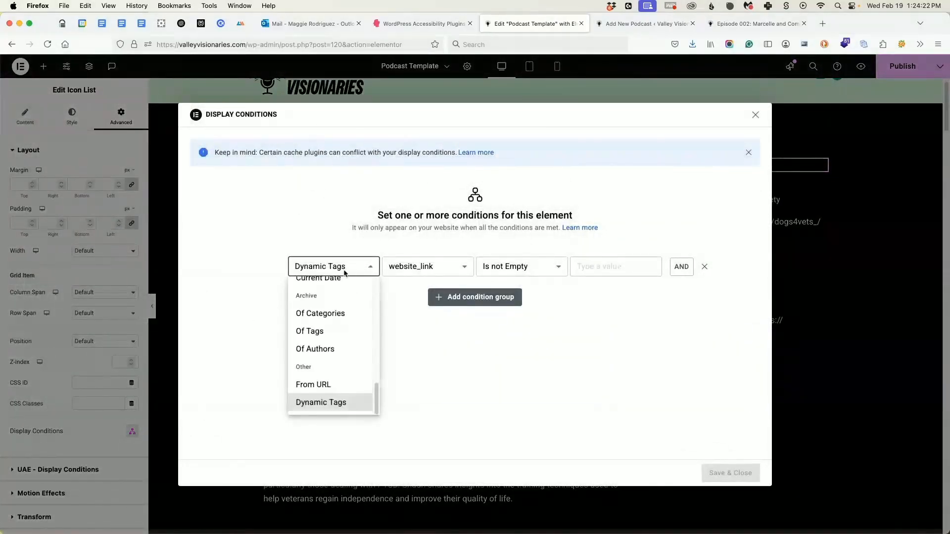
pyautogui.click(334, 403)
pyautogui.click(421, 276)
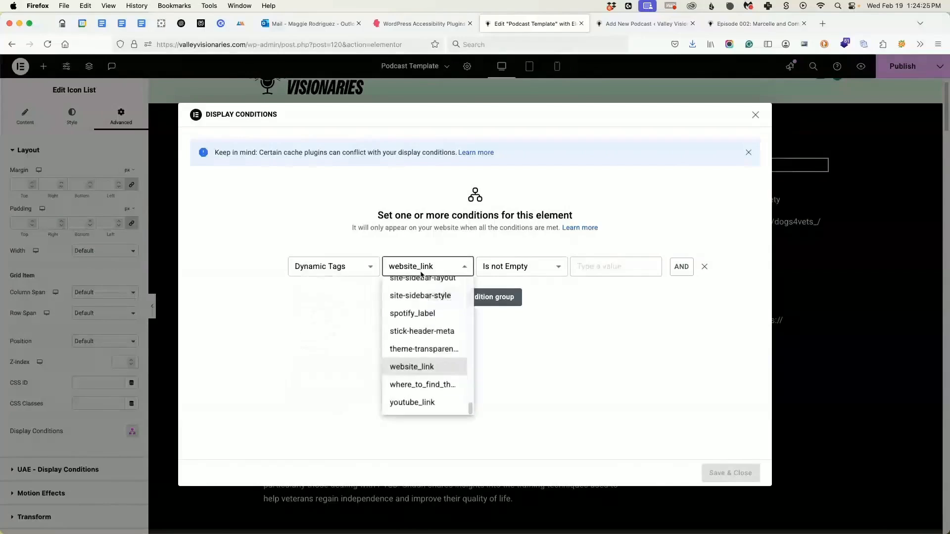
pyautogui.click(405, 366)
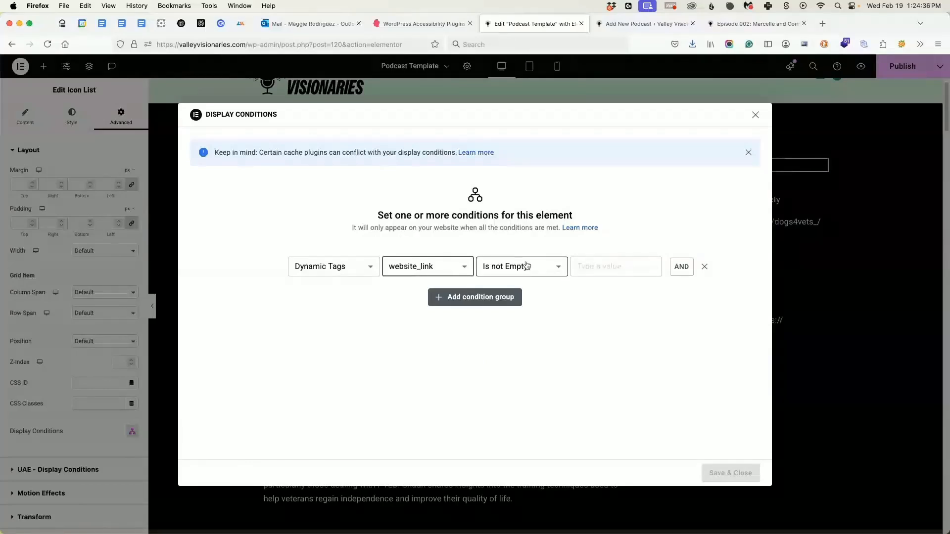
pyautogui.click(704, 268)
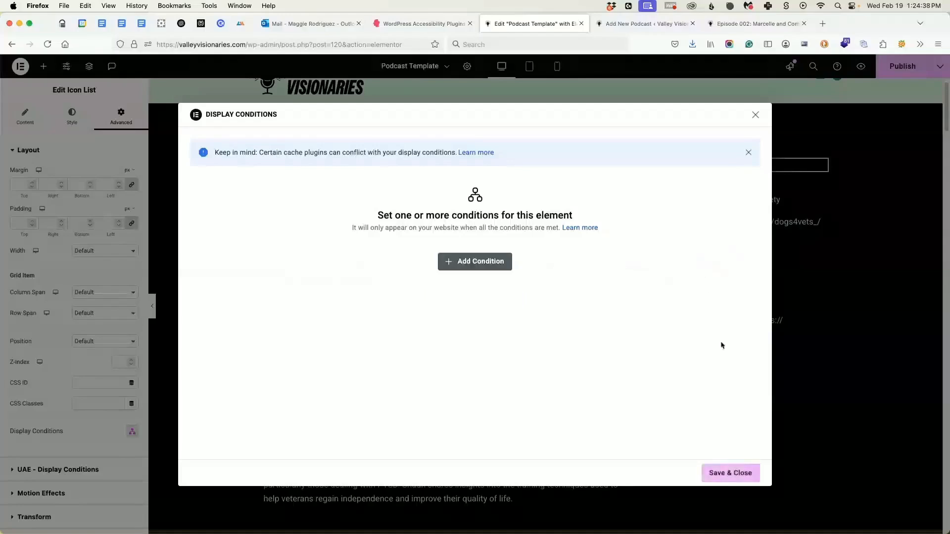
pyautogui.click(730, 473)
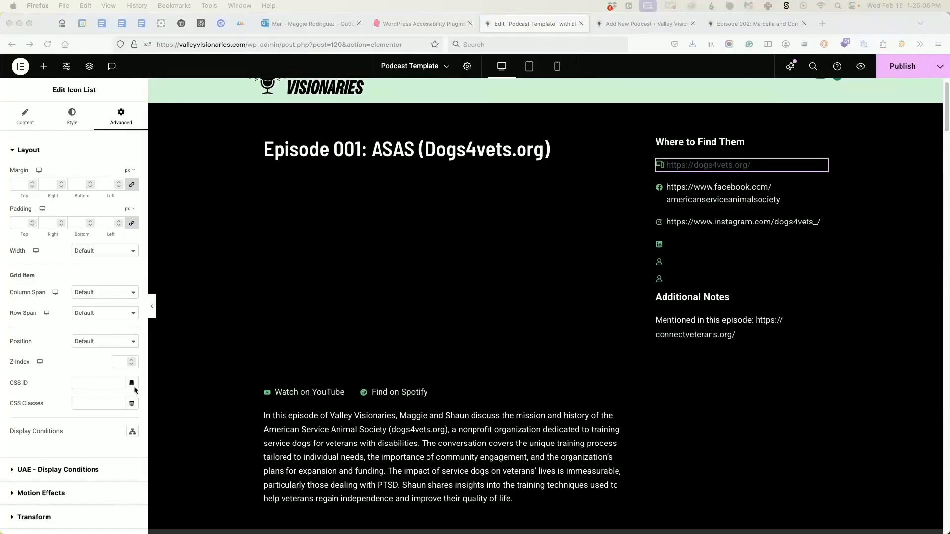
# Add a display condition to the website icon list and base it on Dynamic Tags.
pyautogui.click(134, 433)
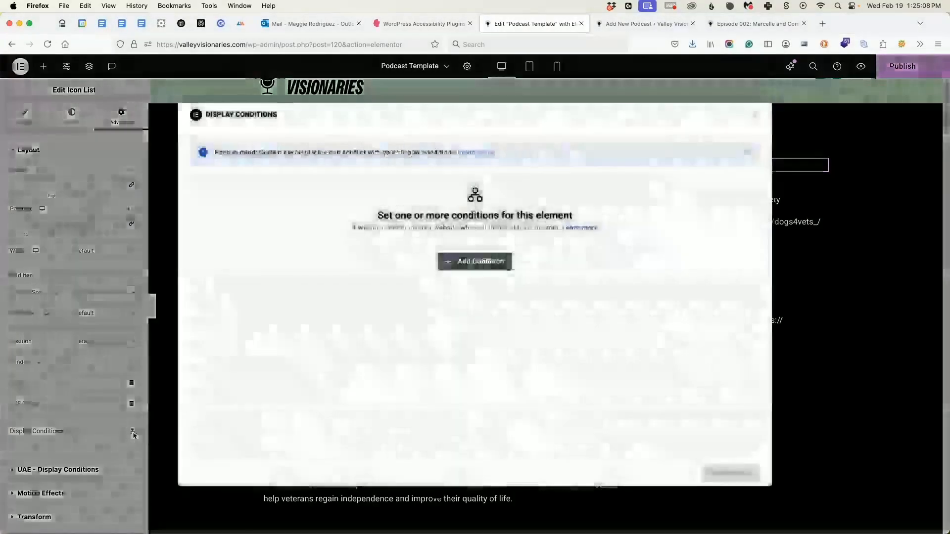
pyautogui.click(480, 262)
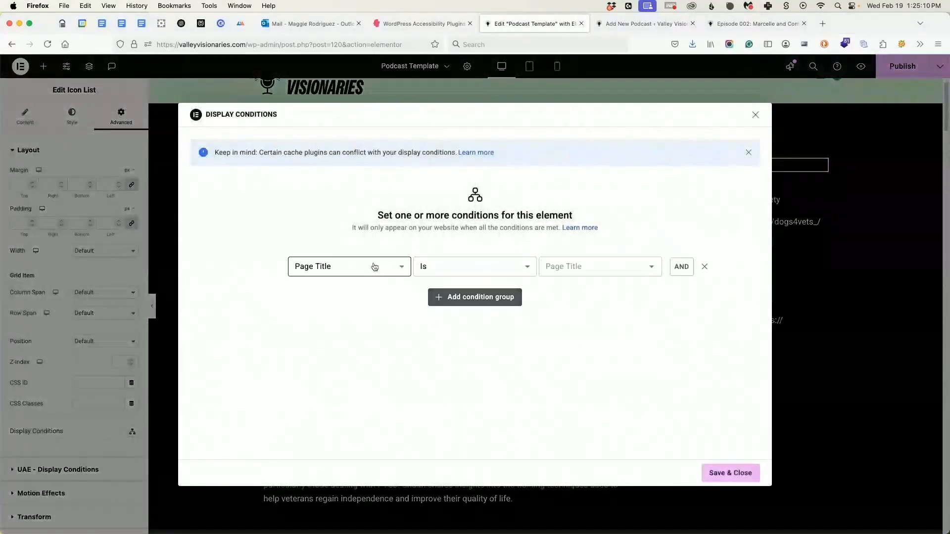
pyautogui.click(372, 267)
pyautogui.scroll(-3, 345, 344)
pyautogui.scroll(-5, 345, 346)
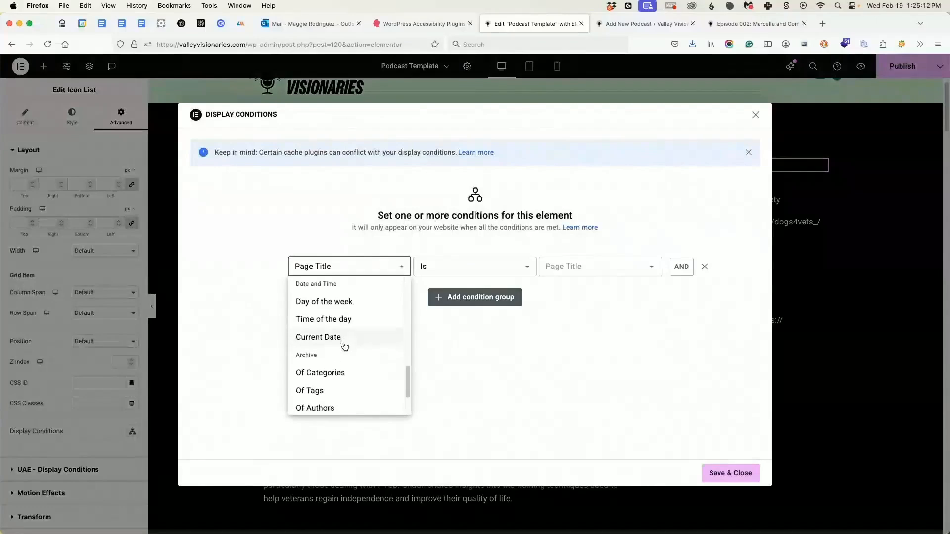
pyautogui.click(345, 401)
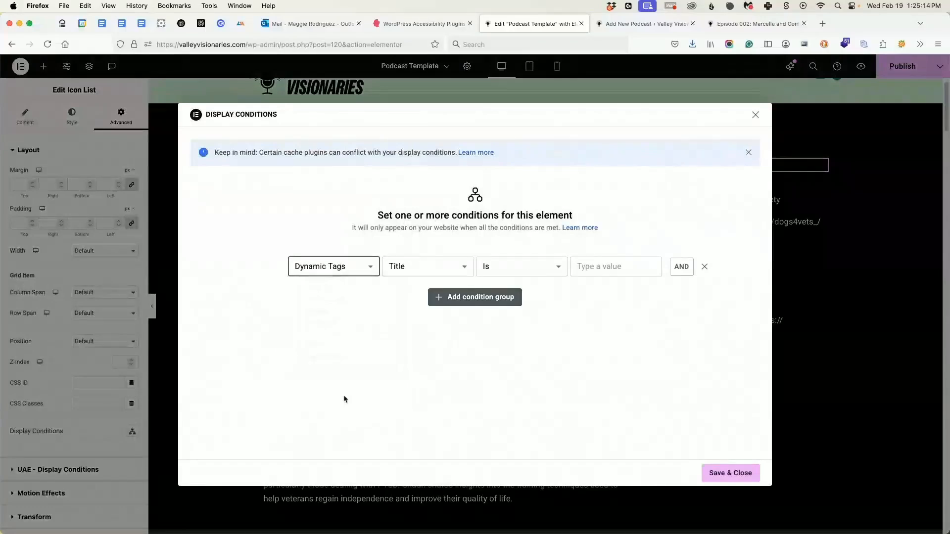
# Set the condition to website_link Is not Empty, check the Website Link field in the new podcast entry, and save the condition.
pyautogui.click(413, 266)
pyautogui.scroll(-5, 424, 304)
pyautogui.scroll(-15, 424, 303)
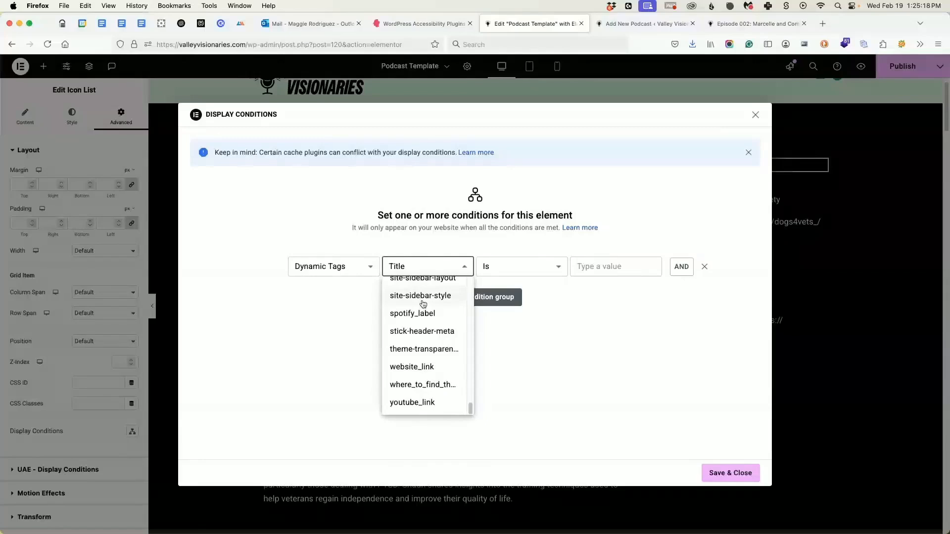
pyautogui.click(424, 367)
pyautogui.click(495, 270)
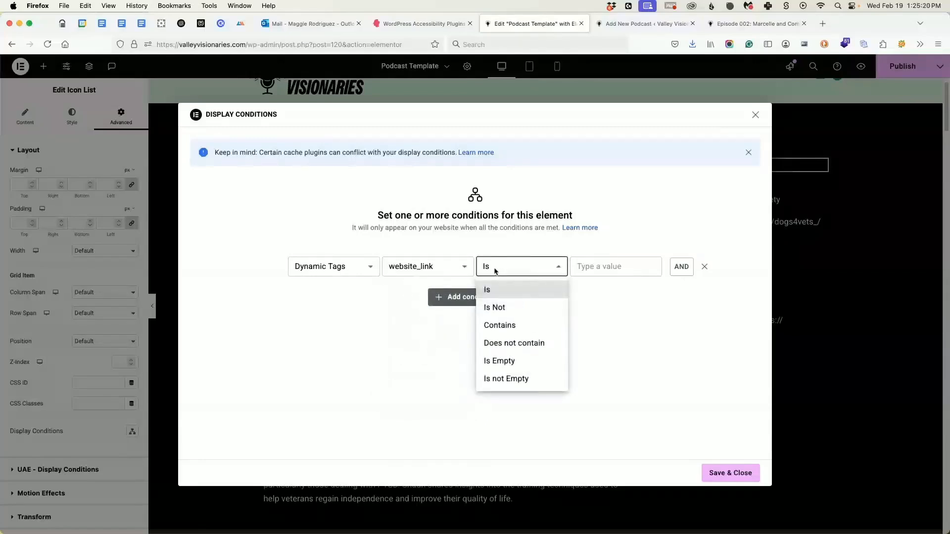
pyautogui.click(522, 380)
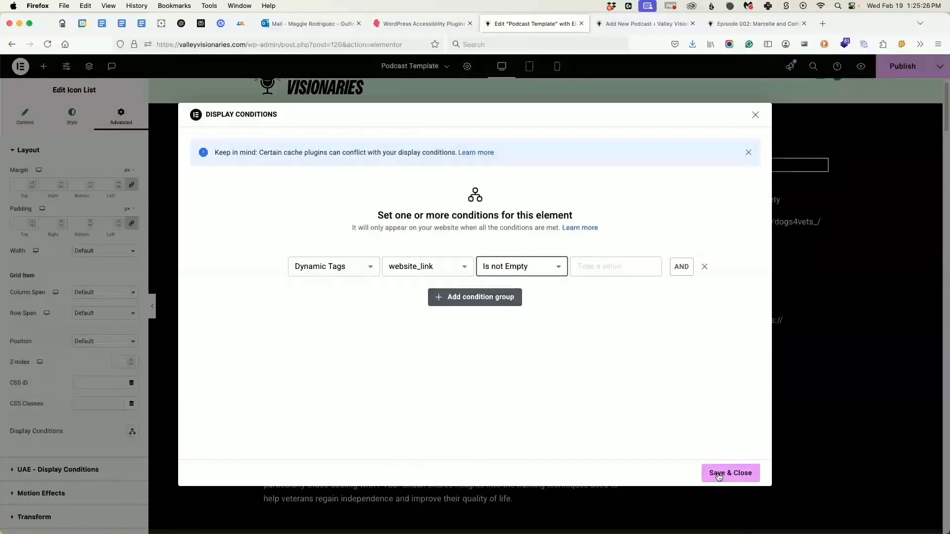
pyautogui.click(644, 24)
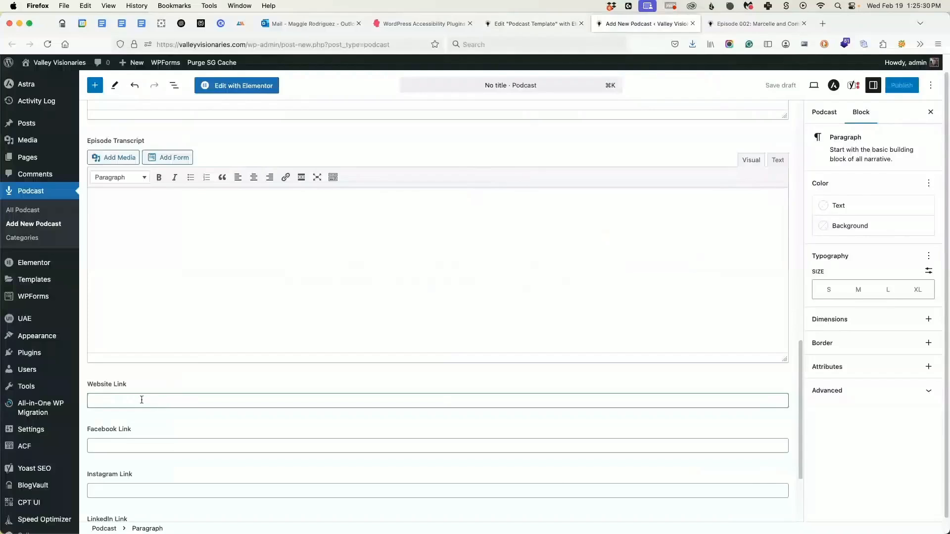
pyautogui.click(532, 23)
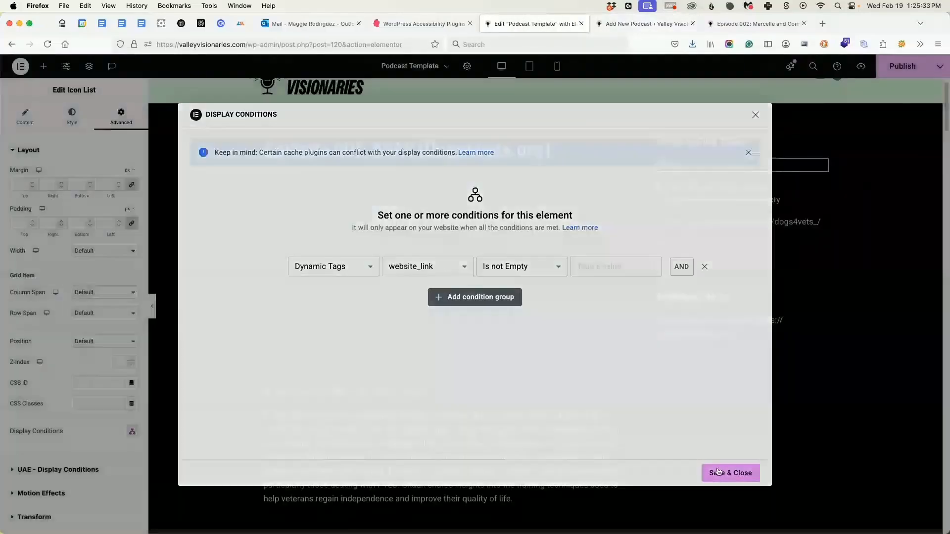
pyautogui.click(730, 470)
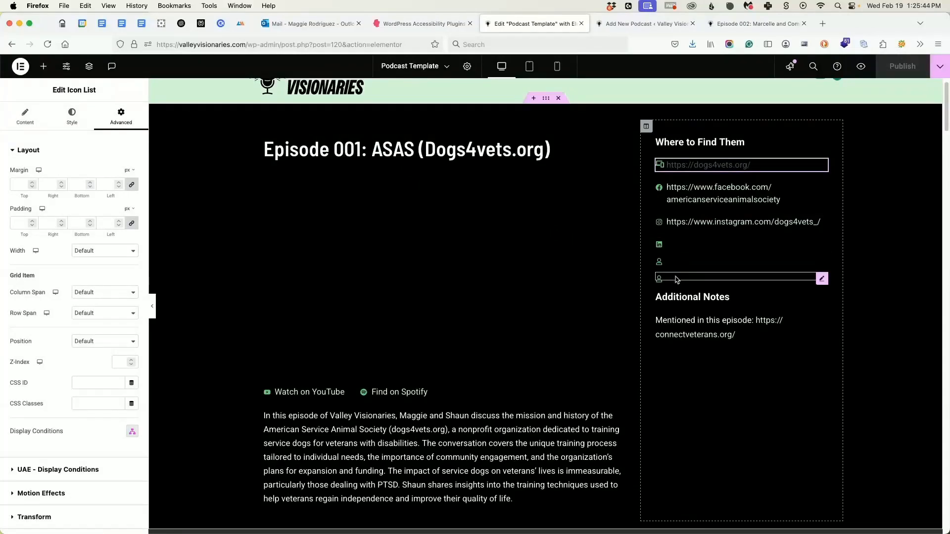
# Compare the live Episode 002 page's Where to Find Them links with the template's, closing the new podcast entry.
pyautogui.click(748, 25)
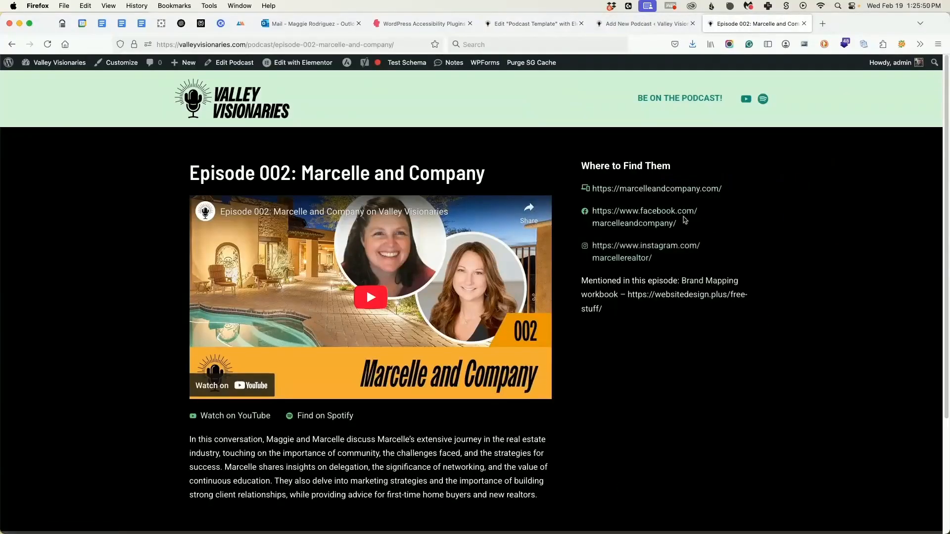
pyautogui.click(641, 28)
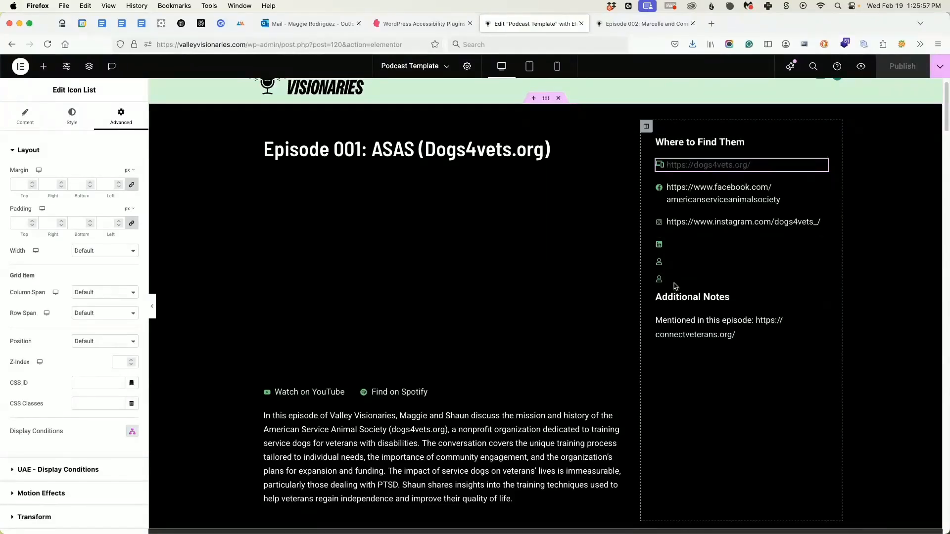
pyautogui.click(643, 23)
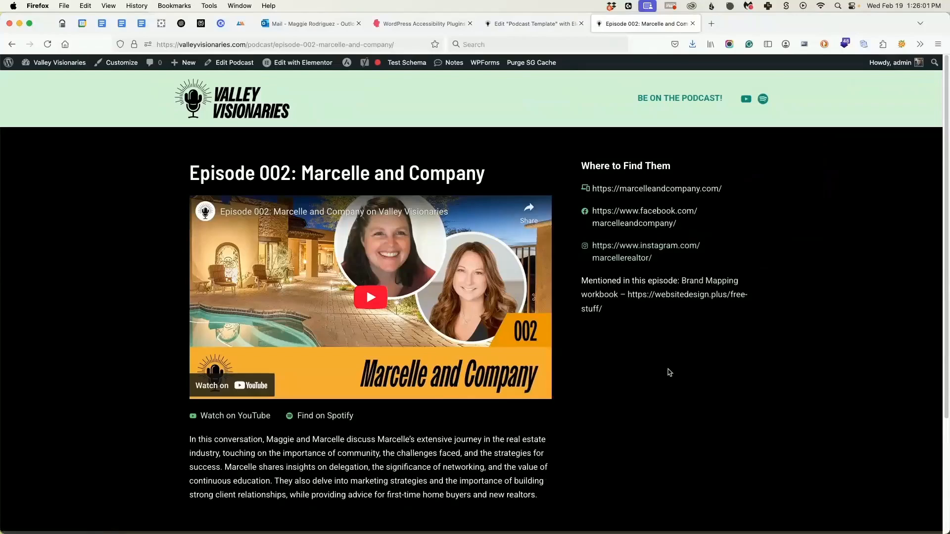
pyautogui.click(522, 23)
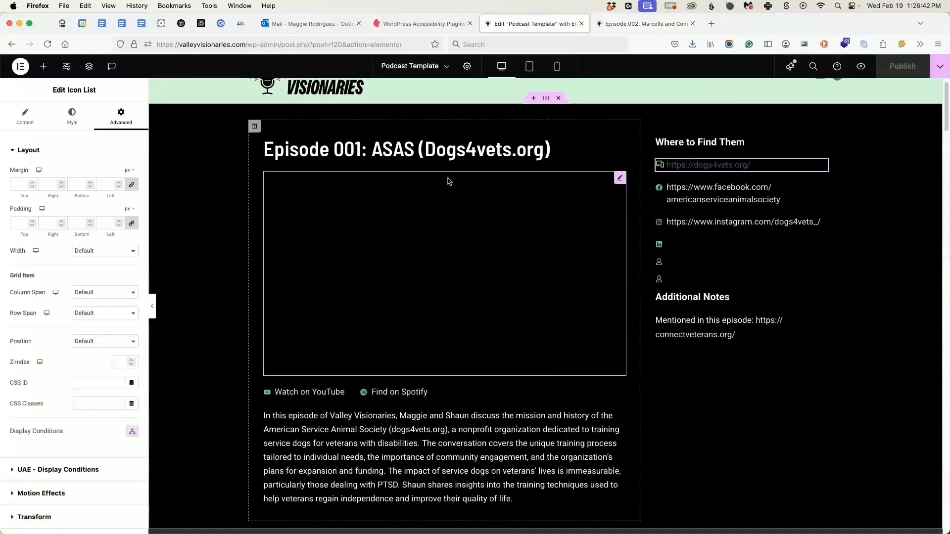